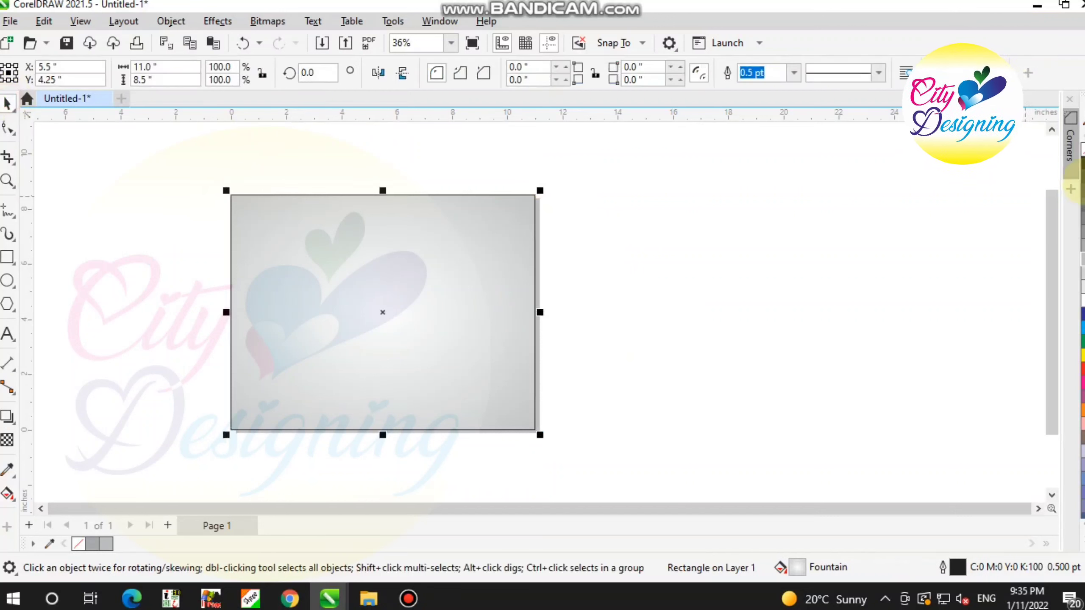
Remove the outline of the gradient background rectangle and lock the rectangle in place.
right_click(398, 271)
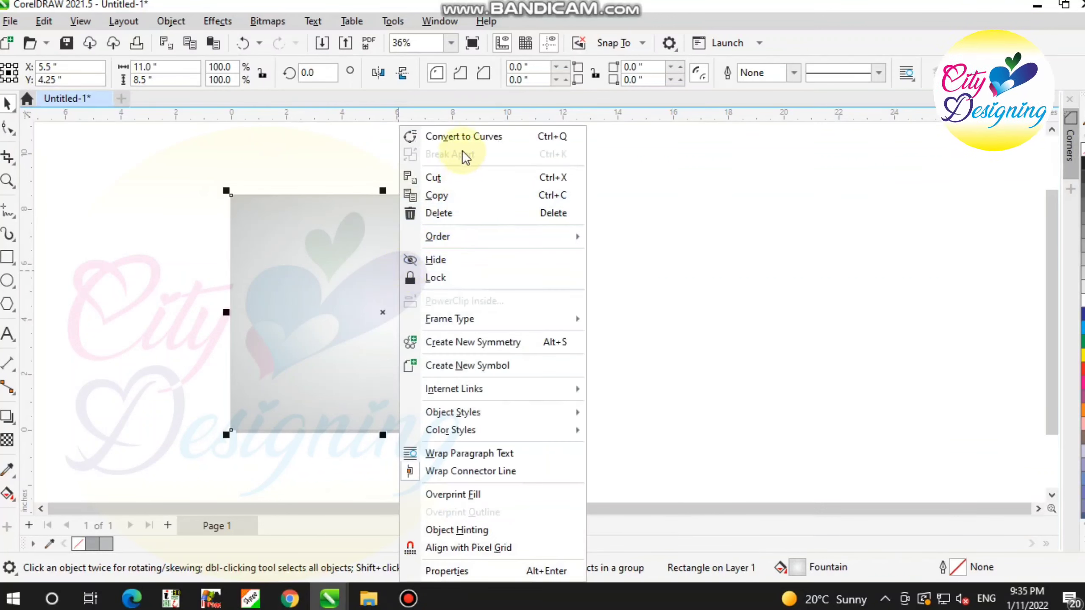
left_click(463, 277)
left_click(714, 291)
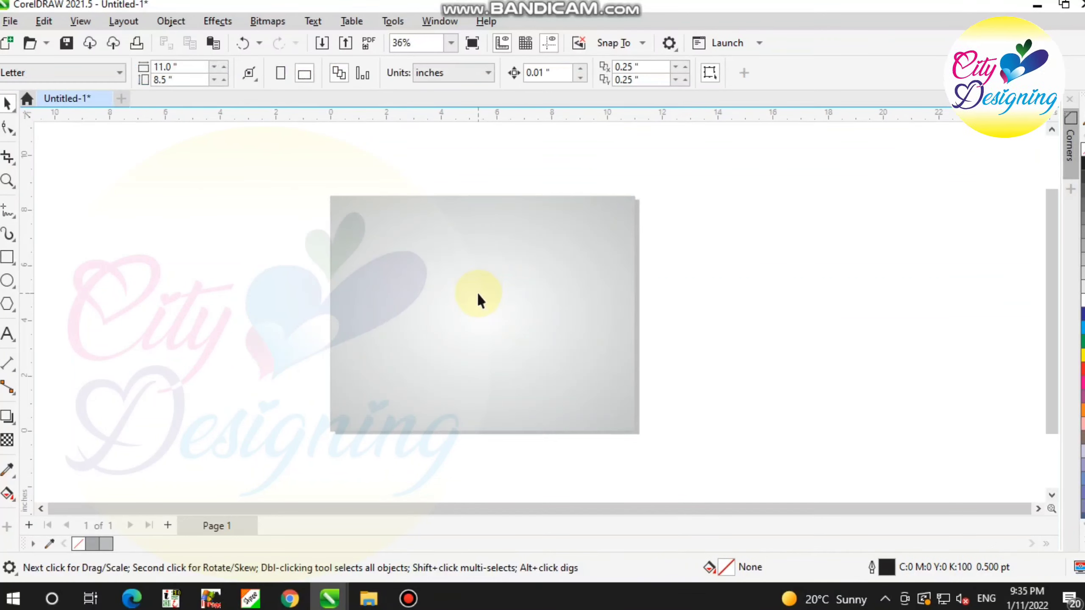
Draw a circle about 2.7 inches in diameter on the right half of the page.
scroll(456, 231, "up", 3)
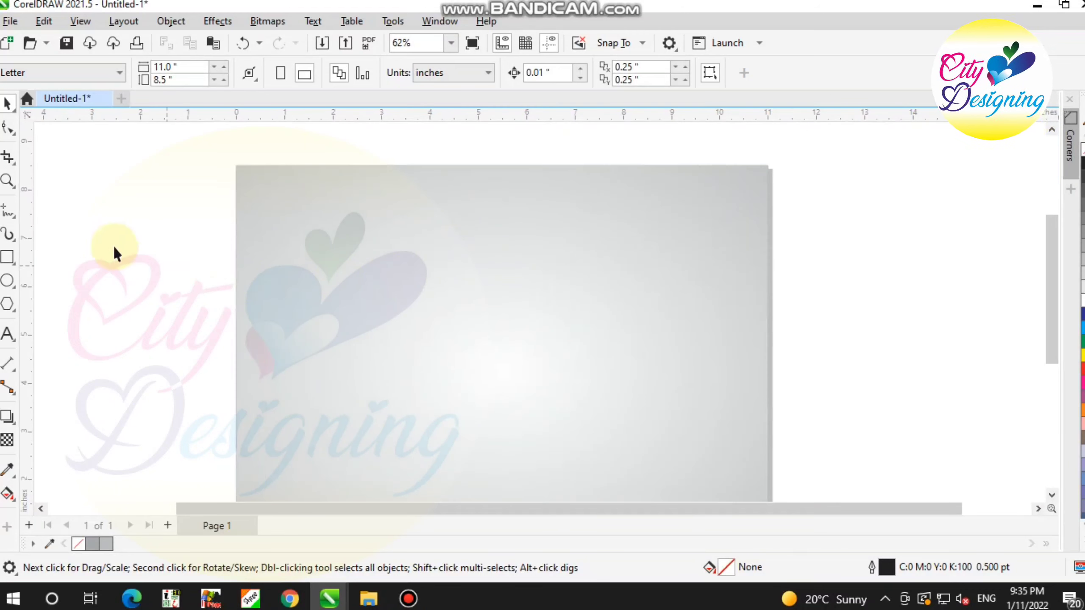
left_click(9, 282)
left_click_drag(519, 236, 649, 334)
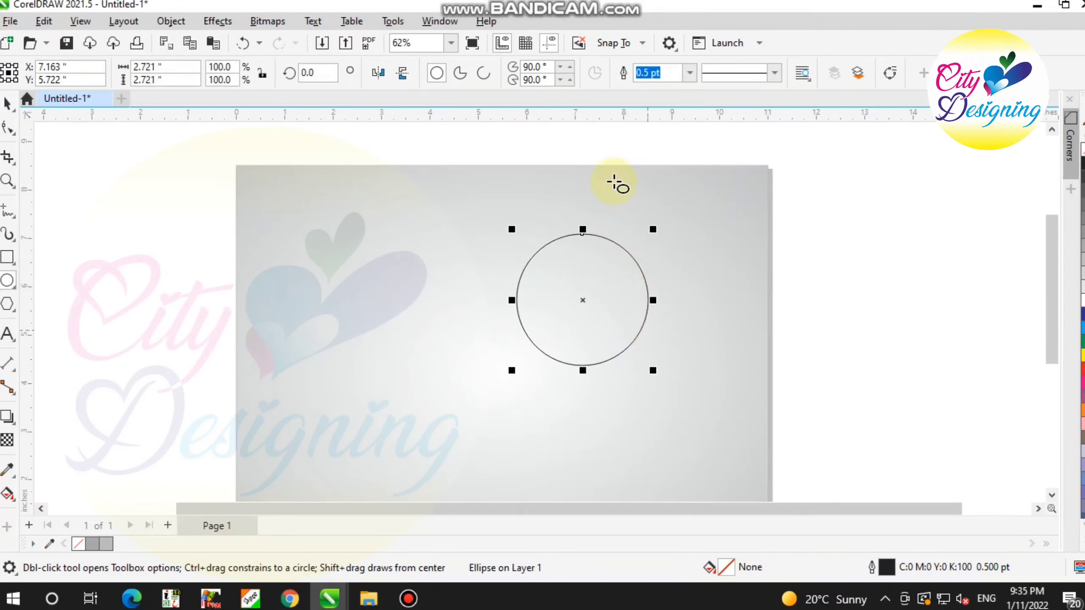
left_click(8, 103)
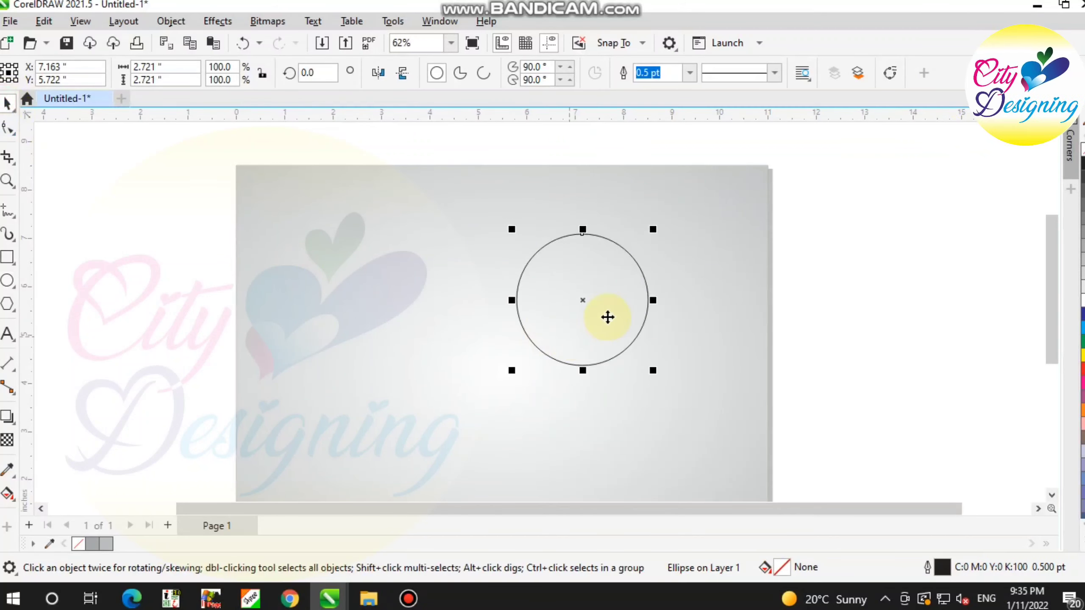
Duplicate the circle twice, centring one copy near X 7.7, Y 5.3 inches and the other near X 7.9, Y 6.7 inches.
scroll(608, 317, "up", 2)
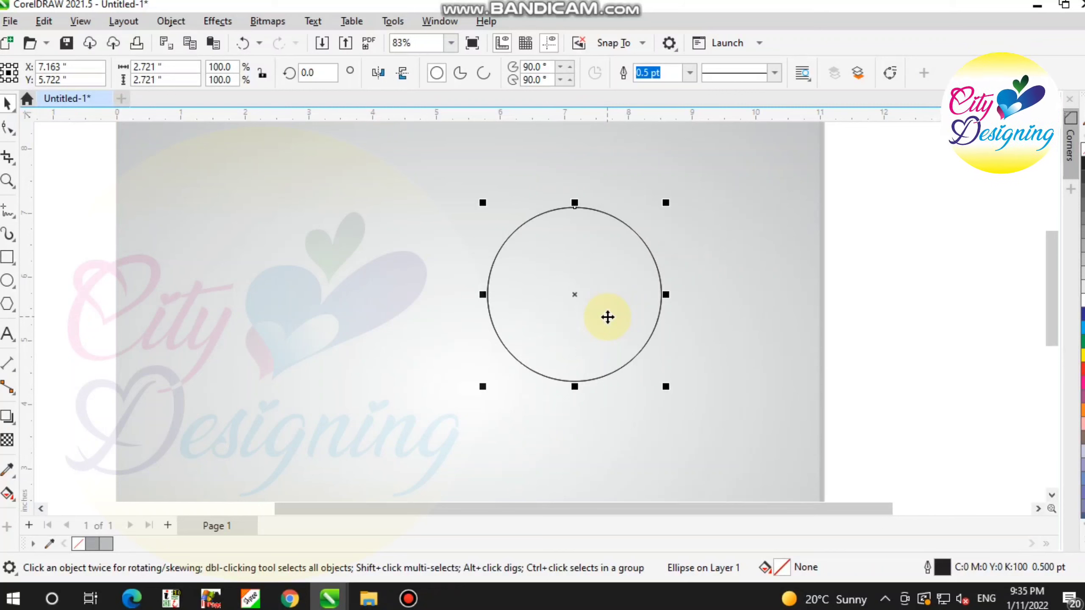
left_click_drag(534, 281, 567, 305)
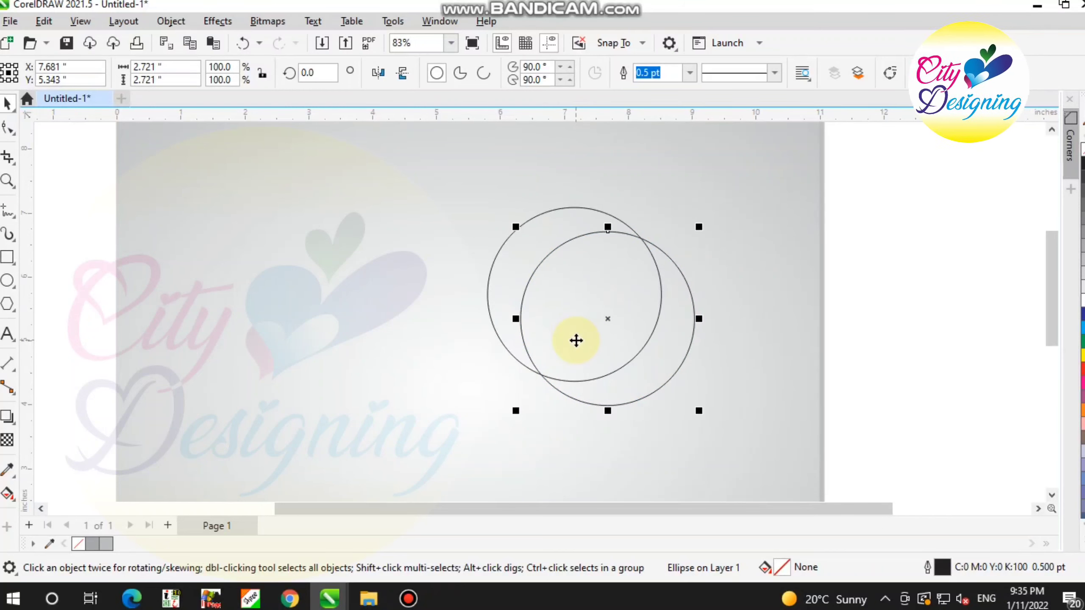
scroll(576, 341, "down", 1)
scroll(610, 248, "up", 1)
left_click_drag(583, 347, 598, 264)
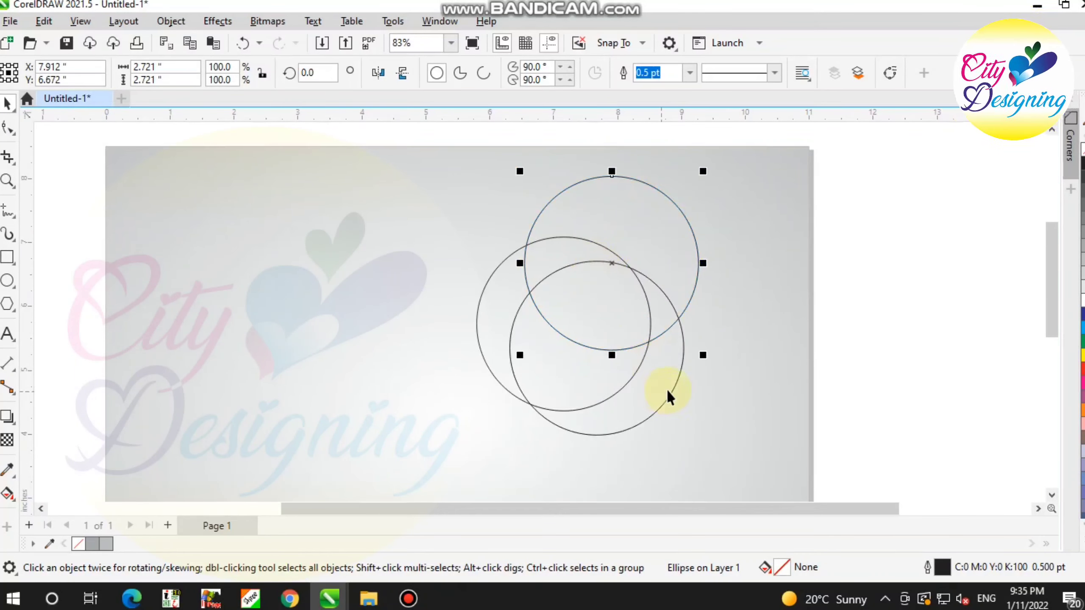
left_click(848, 283)
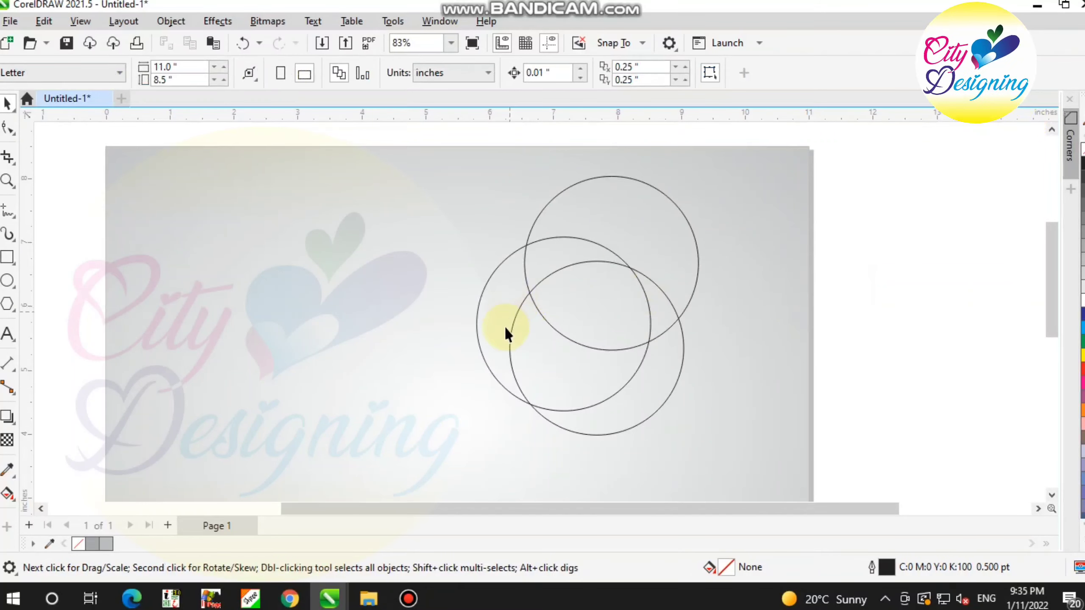
Smart Fill the crescent region on the outer left of the overlapping circles with blue-grey and a 0.5 pt outline.
scroll(503, 334, "up", 2)
left_click(483, 325)
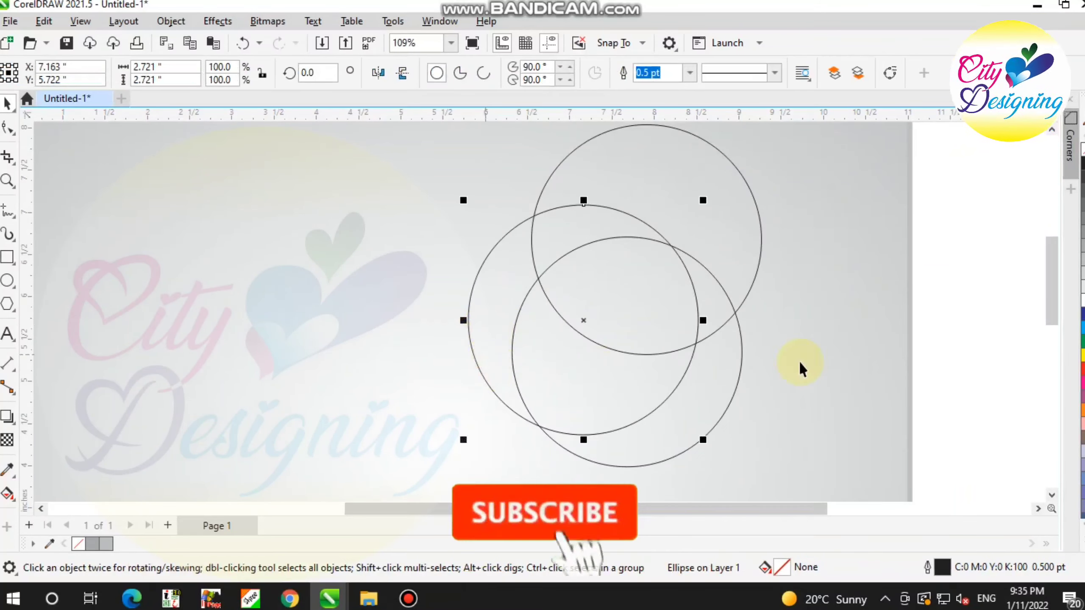
left_click(927, 290)
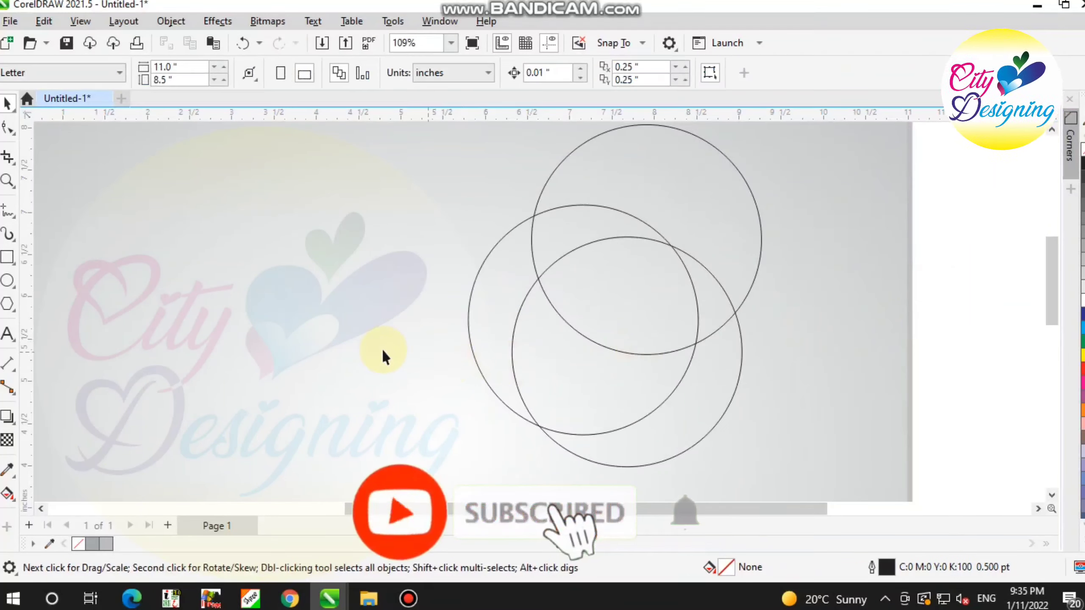
left_click(14, 499)
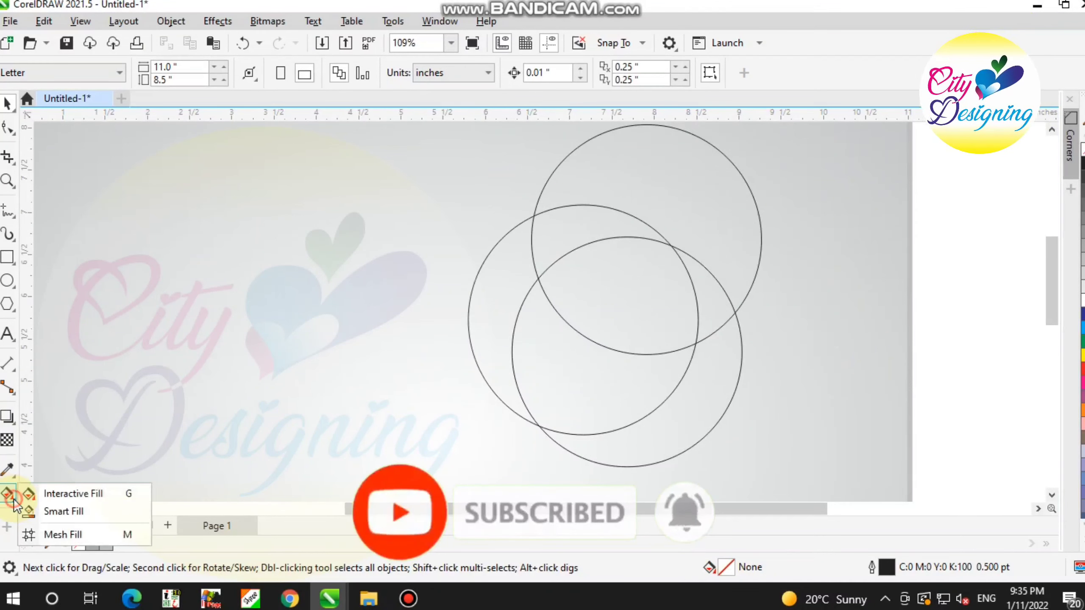
left_click(66, 511)
left_click(495, 291)
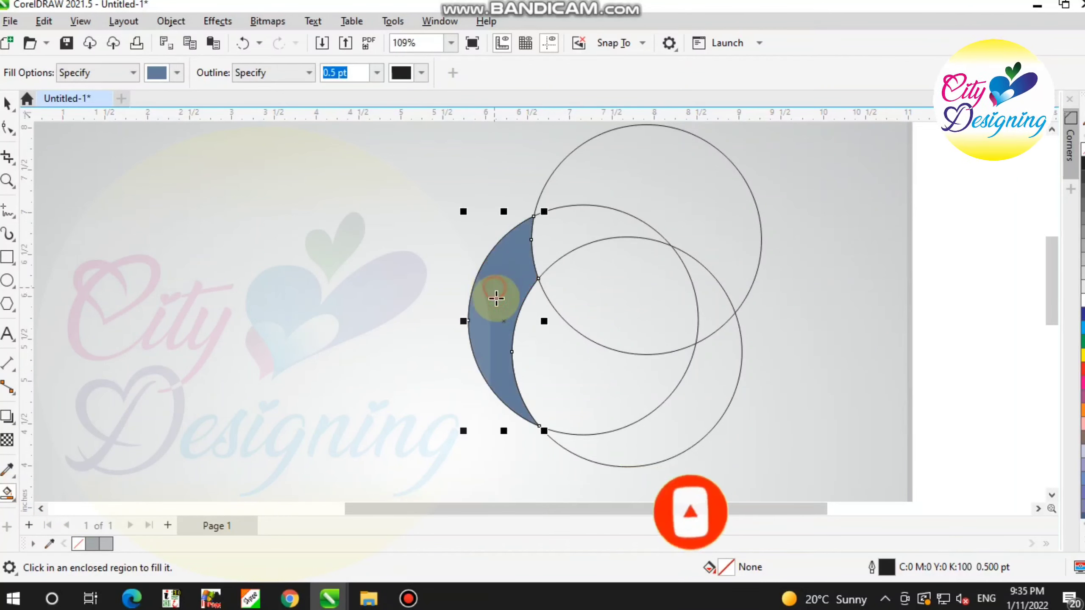
Delete all three construction circles, leaving only the filled crescent.
left_click(6, 106)
scroll(418, 223, "down", 2)
left_click(866, 216)
scroll(577, 186, "up", 1)
left_click(577, 186)
key("Delete")
left_click(550, 226)
key("Delete")
left_click(551, 299)
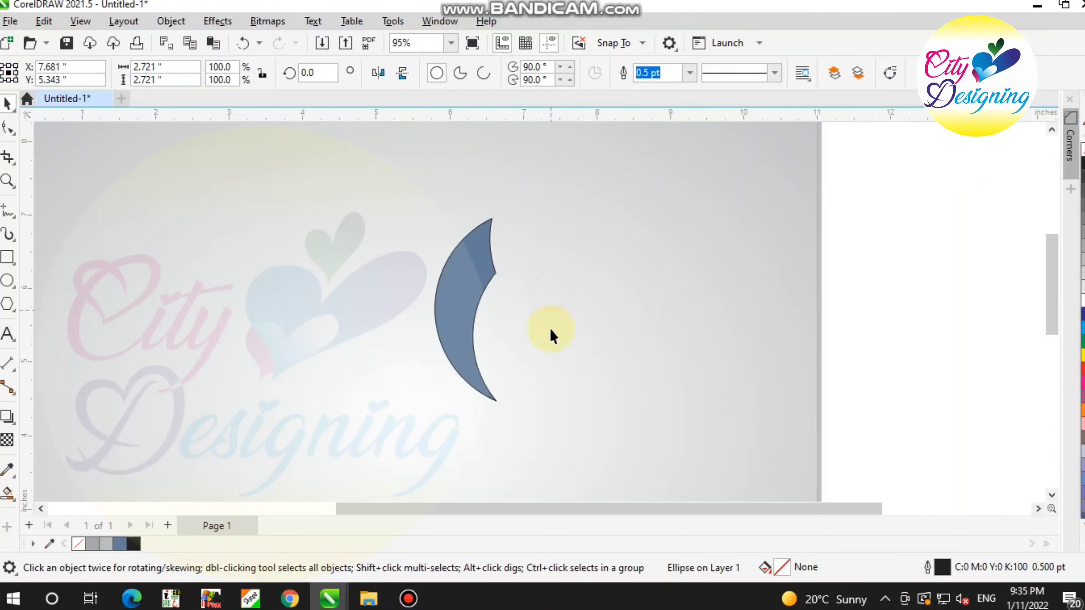
key("Delete")
left_click(442, 302)
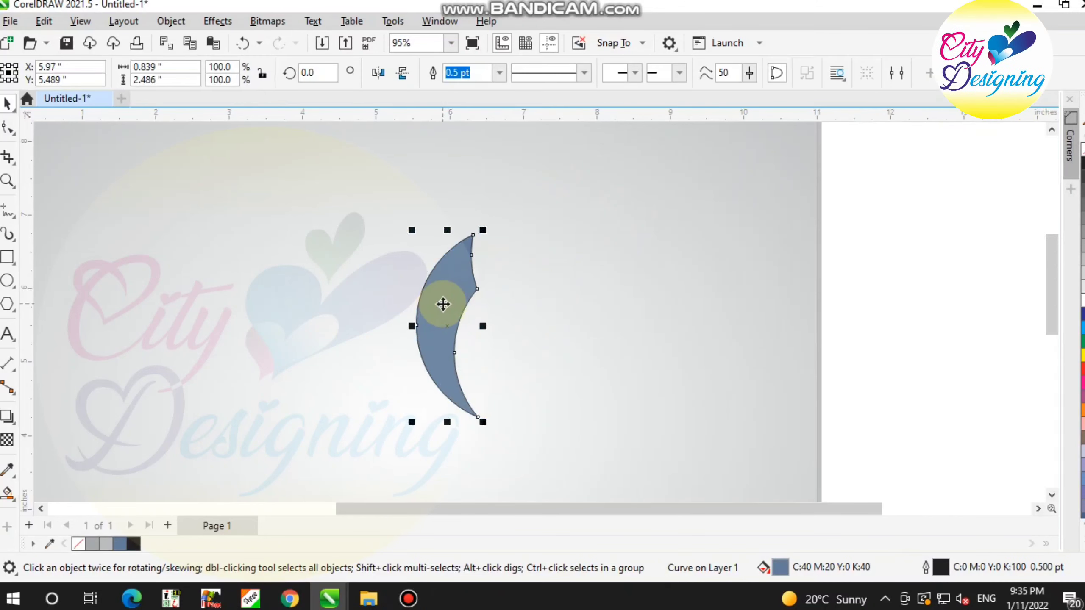
left_click_drag(443, 304, 460, 271)
scroll(460, 271, "up", 1)
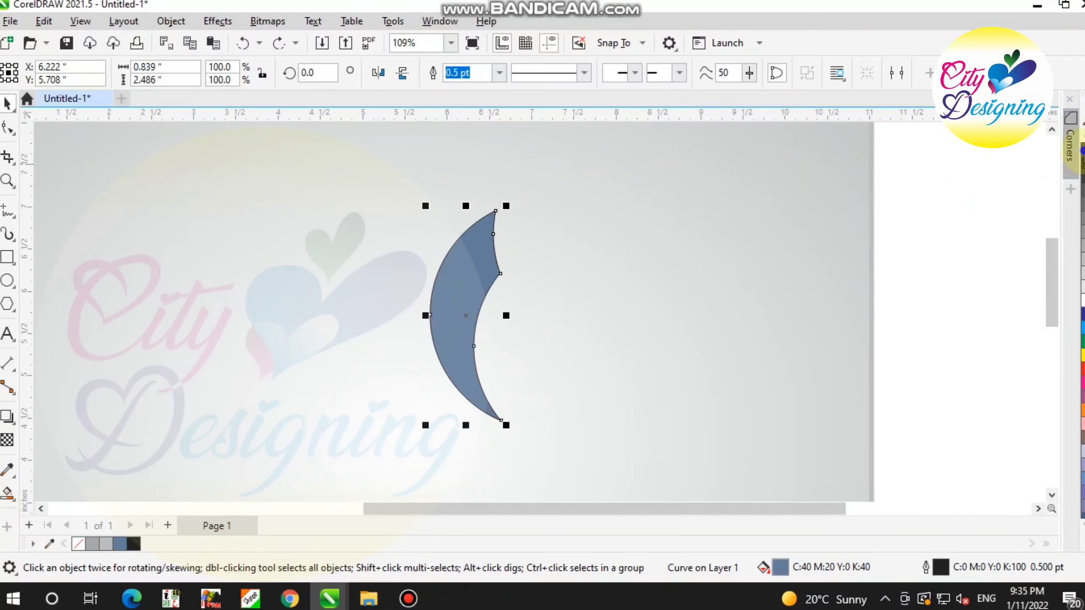
Draw a curved Bézier line inside the crescent from the midpoint of its short upper-right edge to its lower tip.
scroll(470, 316, "up", 2)
left_click(12, 213)
left_click(15, 217)
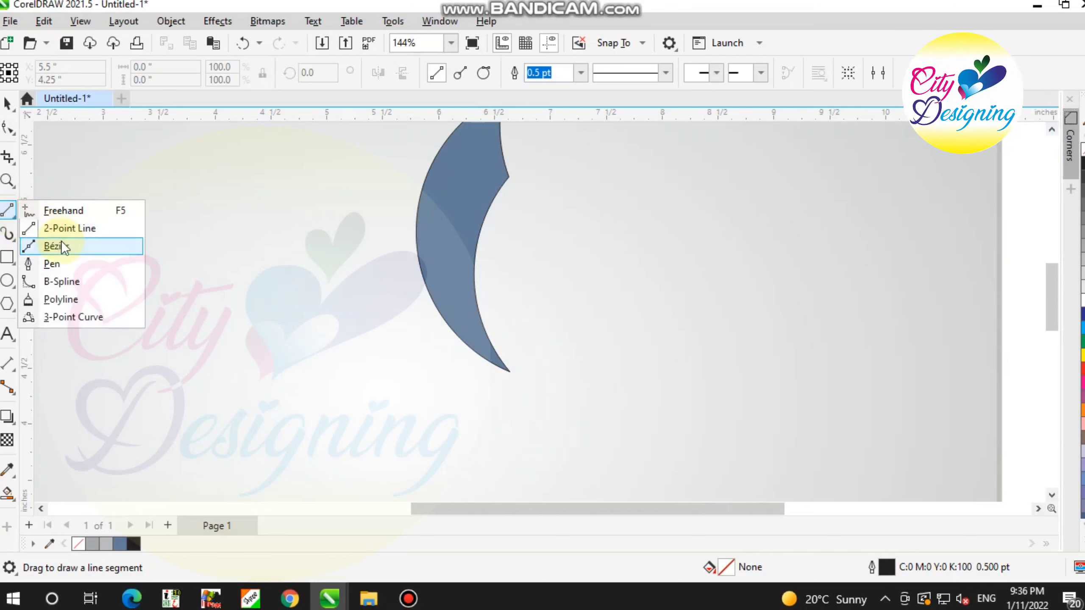
left_click(59, 245)
scroll(508, 312, "down", 1)
scroll(508, 312, "down", 1)
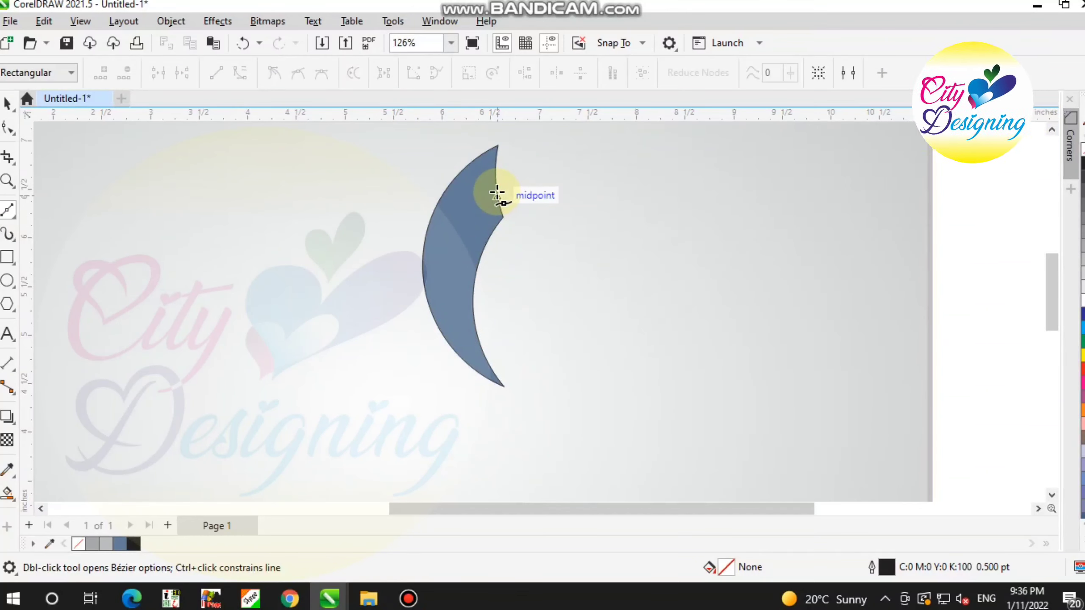
left_click(497, 194)
left_click_drag(504, 387, 617, 456)
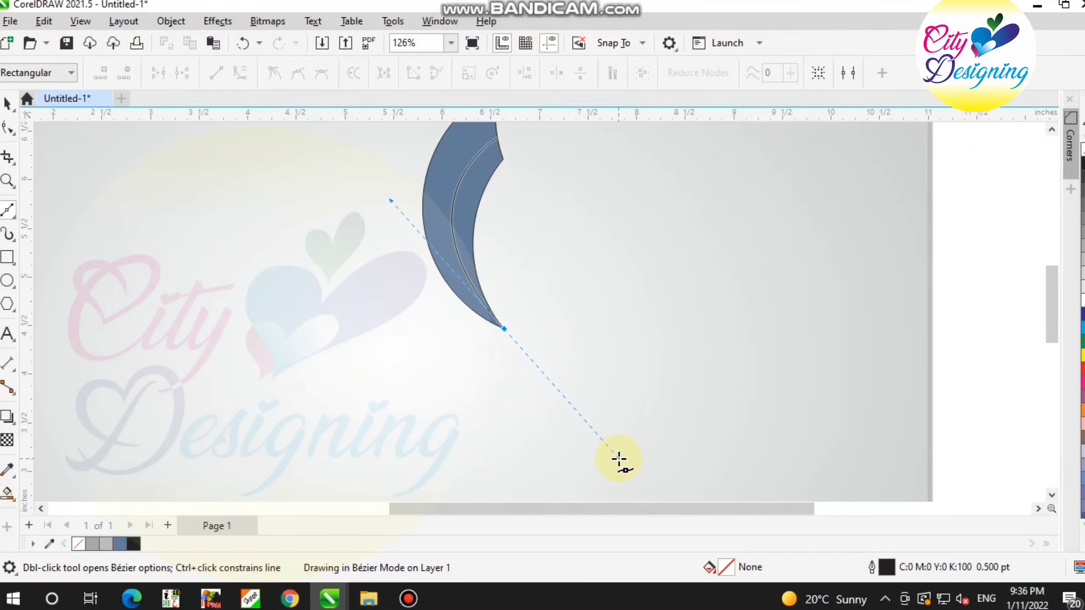
left_click_drag(622, 462, 618, 459)
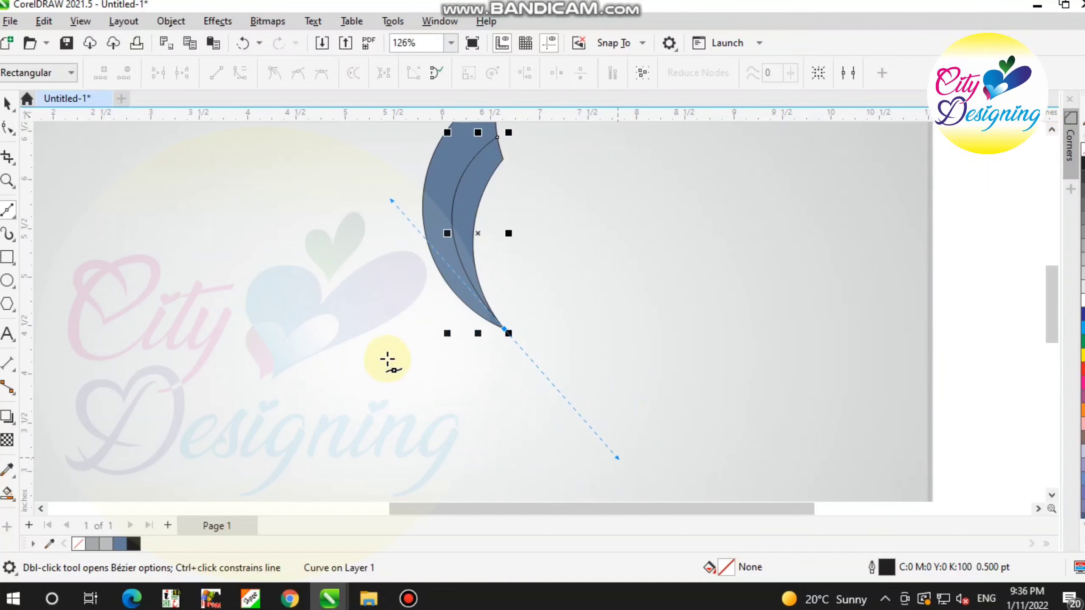
Move the upper end node of the dividing curve slightly up along the crescent's short edge.
scroll(513, 216, "down", 2)
scroll(485, 172, "up", 6)
left_click(14, 135)
scroll(543, 248, "up", 2)
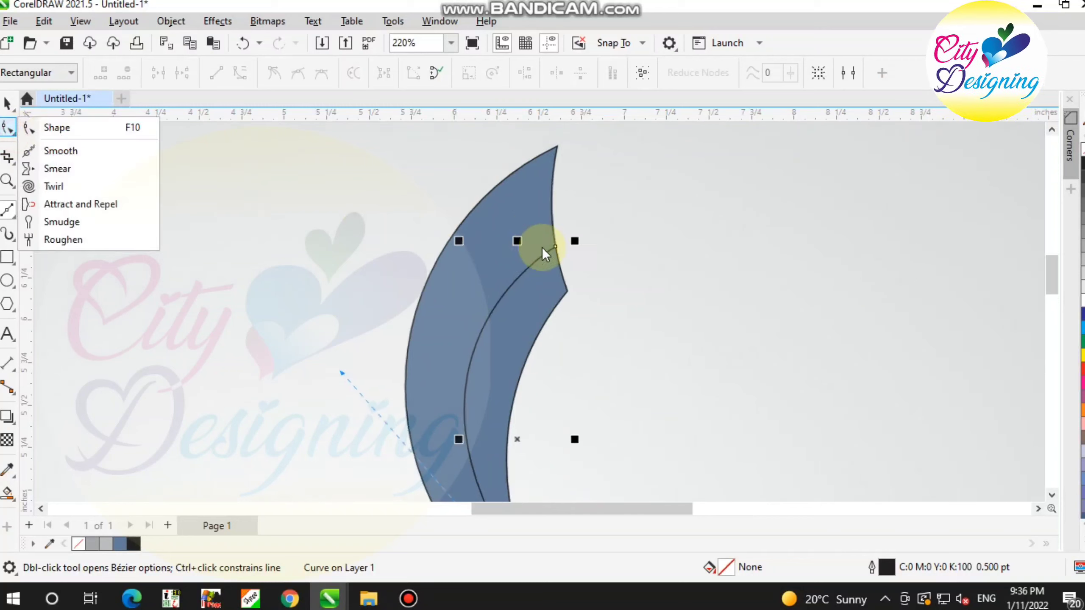
left_click(7, 104)
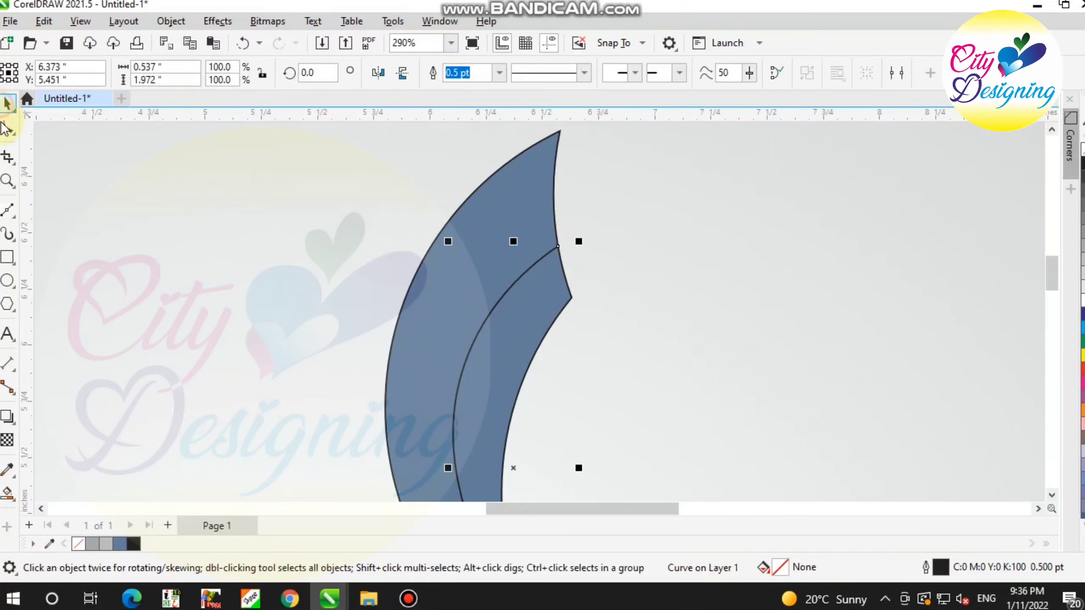
left_click(7, 127)
left_click_drag(550, 247, 556, 218)
scroll(427, 223, "down", 3)
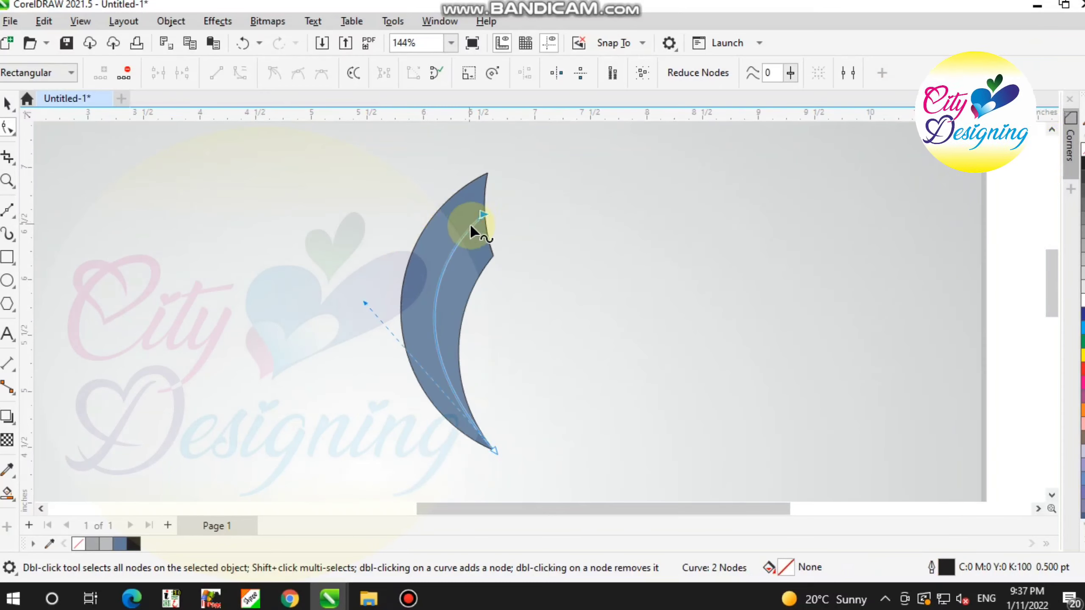
left_click(6, 105)
scroll(495, 452, "up", 8)
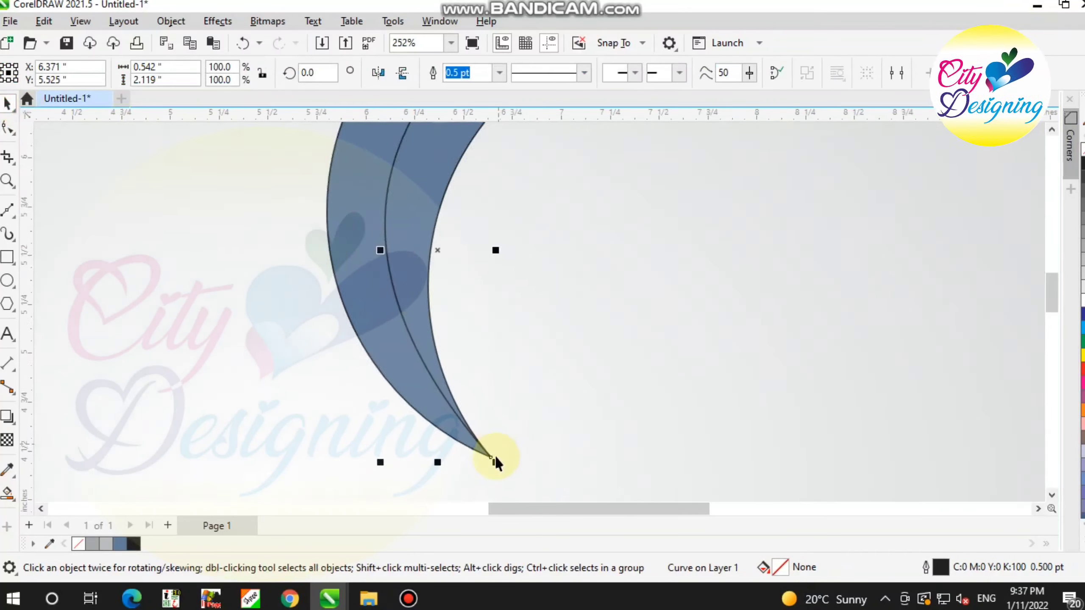
Smart Fill the inner section of the crescent, to the right of the dividing curve.
scroll(480, 451, "down", 7)
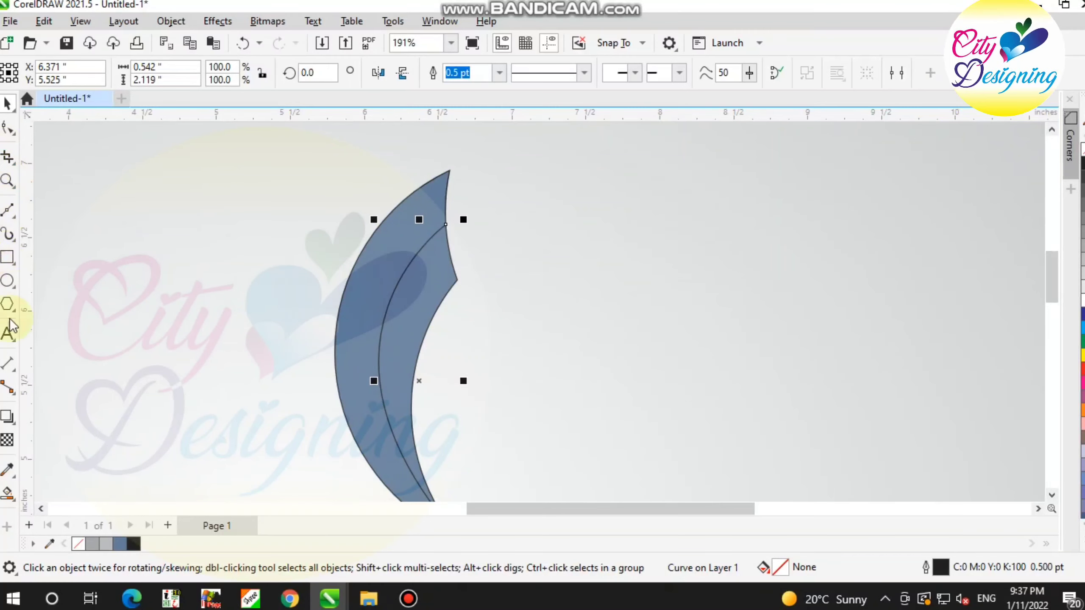
left_click(10, 490)
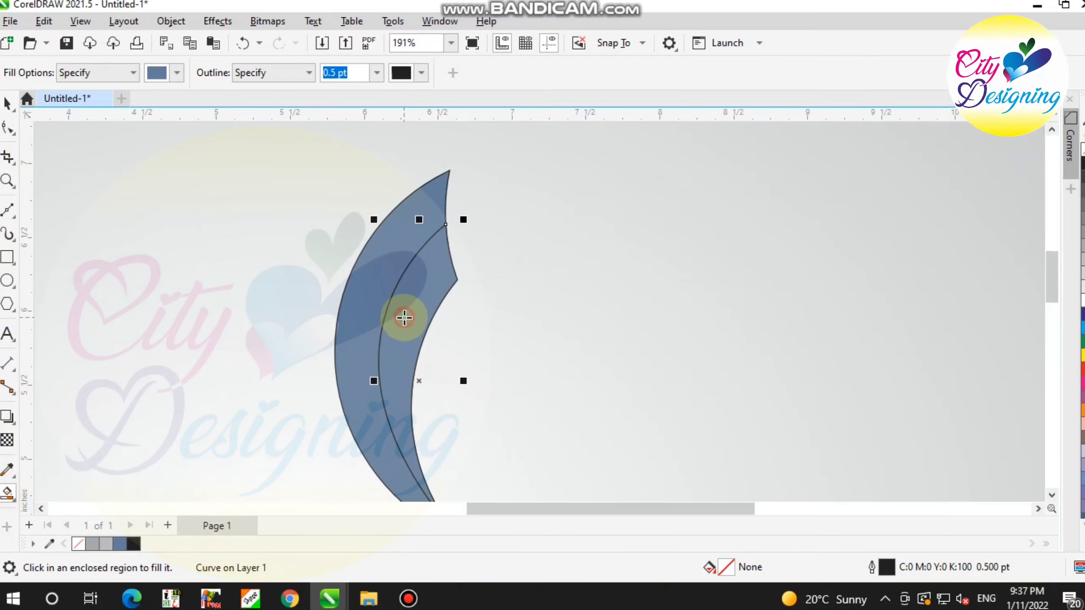
left_click(404, 317)
left_click(7, 104)
left_click(589, 245)
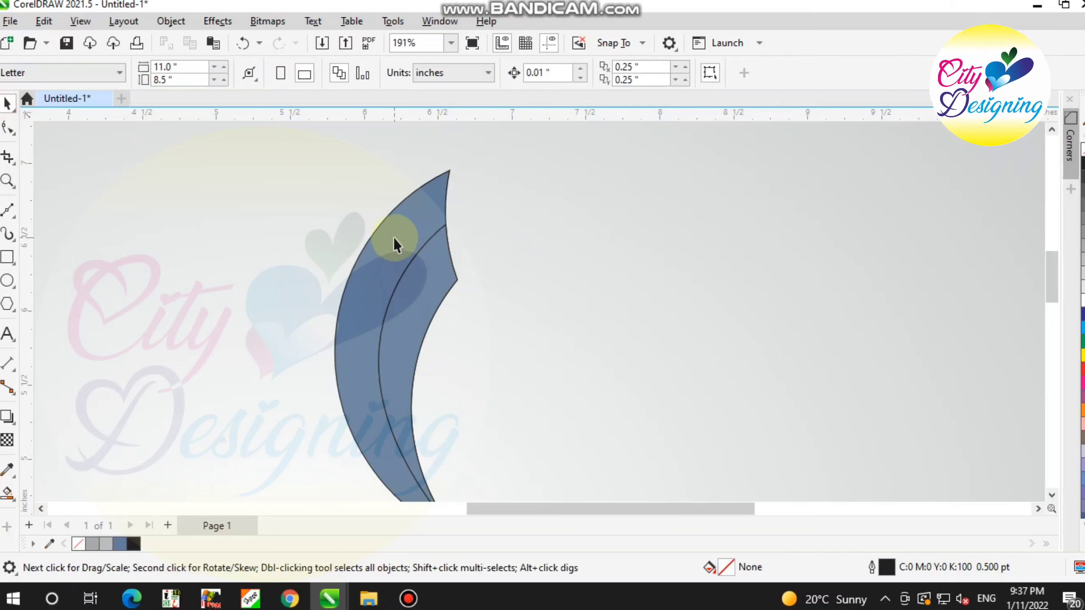
Undo the trial move of the crescent and Smart Fill its outer section, to the left of the dividing curve.
left_click_drag(394, 238, 354, 245)
key("ctrl+z")
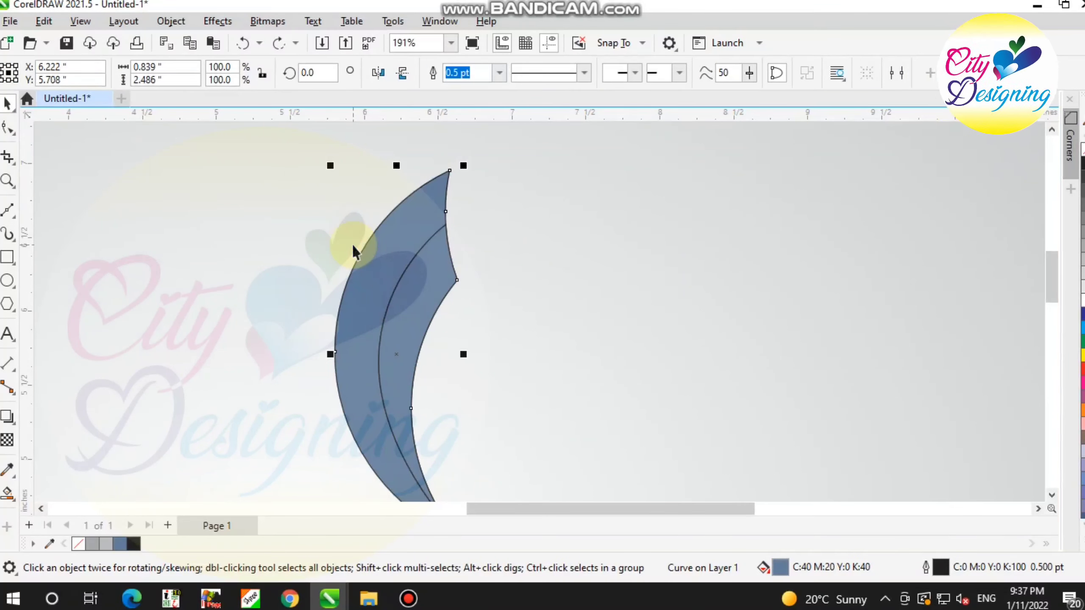
left_click(11, 493)
left_click(369, 307)
left_click(8, 103)
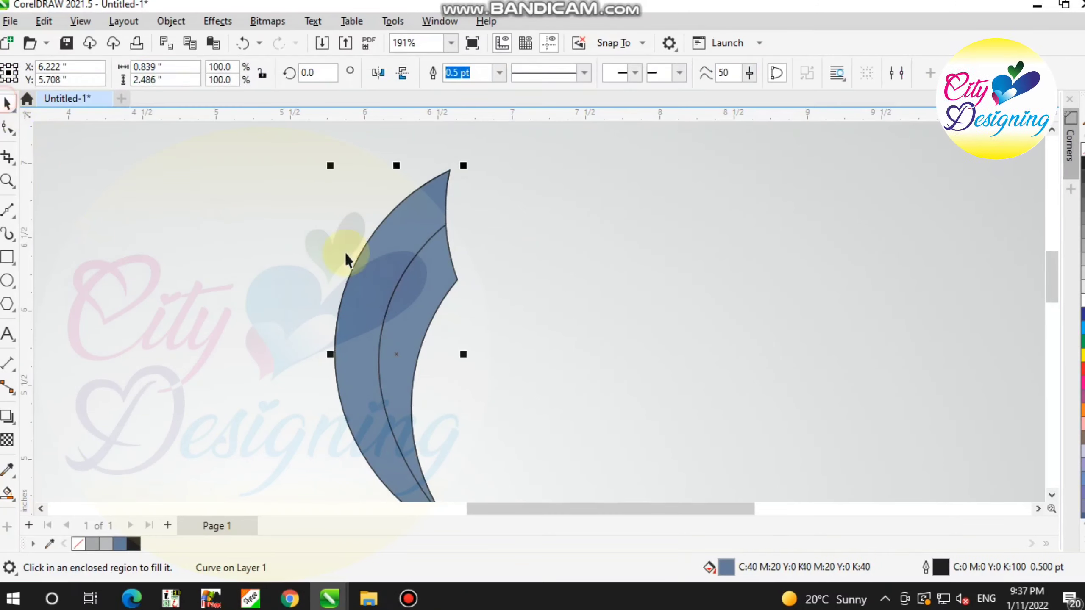
scroll(398, 243, "down", 1)
scroll(463, 244, "down", 2)
scroll(459, 237, "up", 2)
left_click(569, 272)
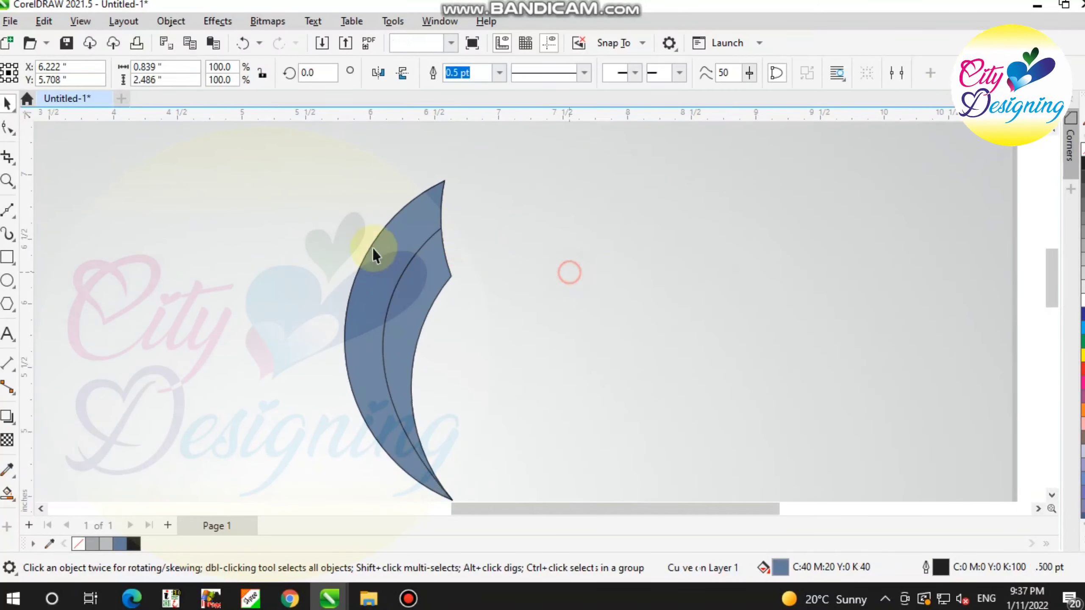
Nudge the outer crescent section left to X 6.182 inches, away from the inner section.
scroll(393, 227, "up", 1)
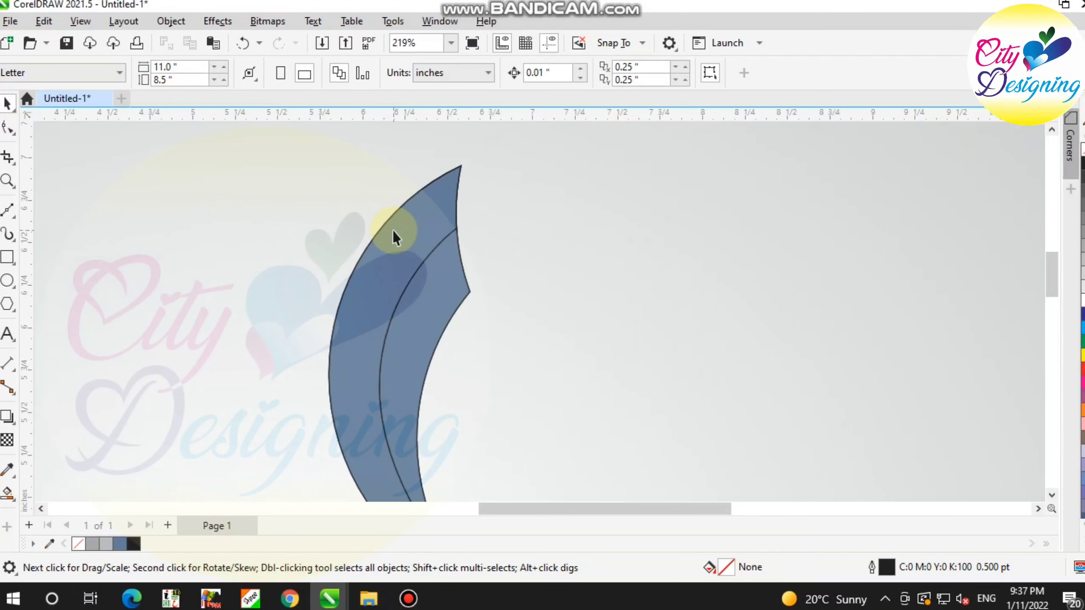
left_click(393, 231)
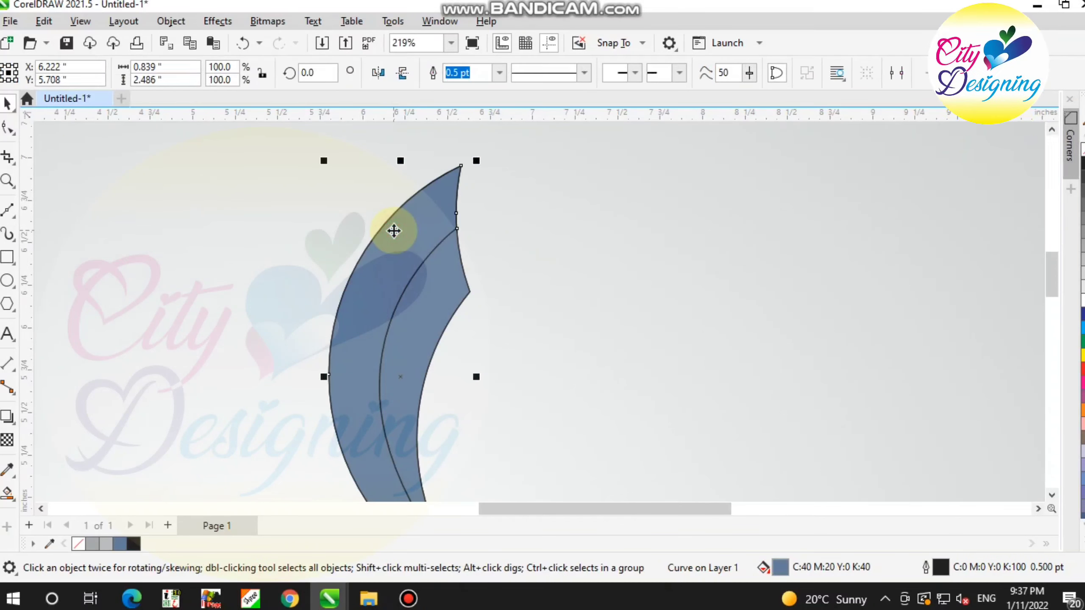
key("Right")
key("Left")
key("Left")
key("Left")
key("Left")
key("Left")
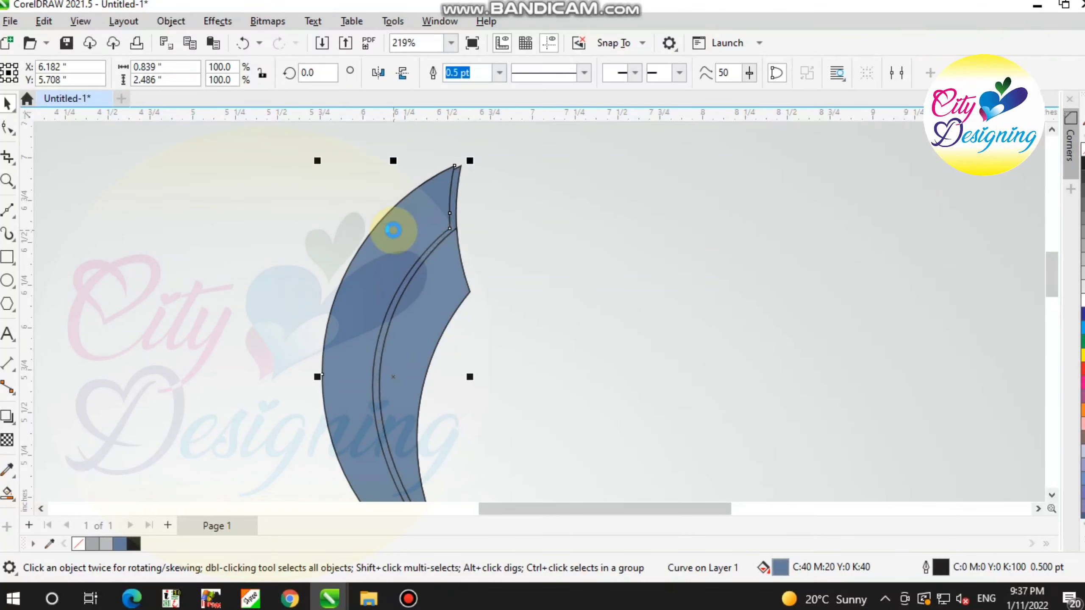
Remove the original crescent behind the two sections to leave an open gap between them, and select the outer section.
scroll(452, 201, "up", 3)
left_click(468, 179)
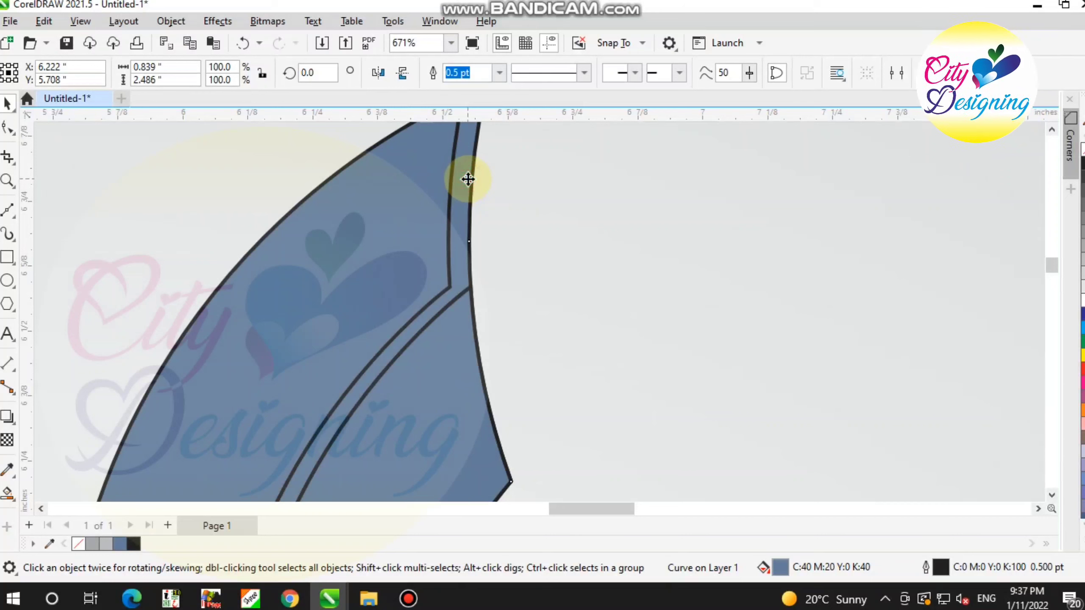
scroll(425, 191, "down", 1)
key("Left")
key("Left")
key("Left")
key("Left")
scroll(427, 196, "down", 1)
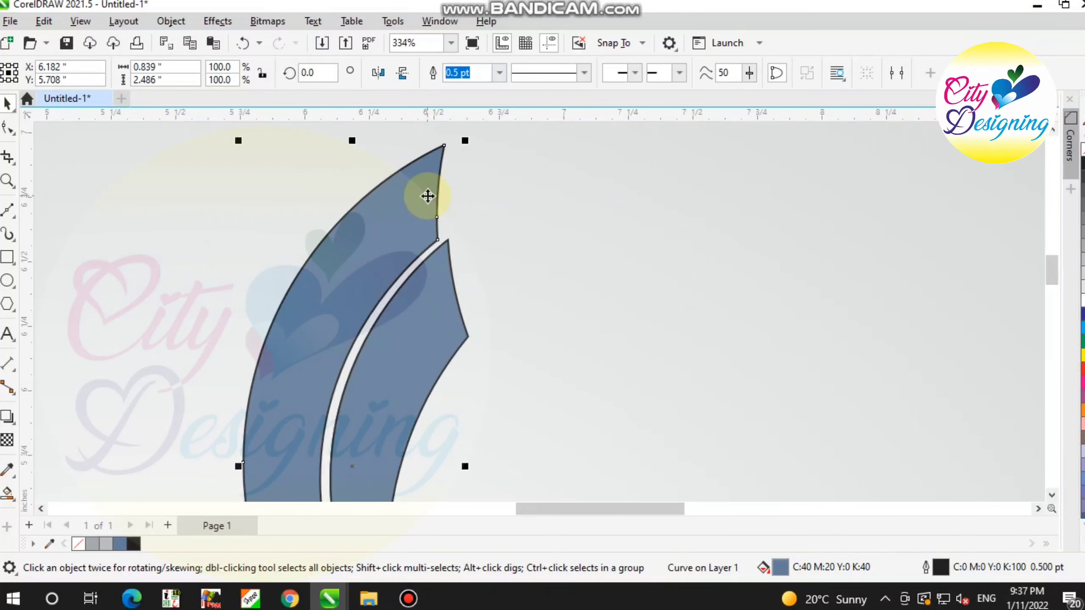
Nudge the outer crescent section right to X 6.222 inches against the inner section, and deselect it.
key("Right")
key("Right")
key("Right")
key("Right")
key("Right")
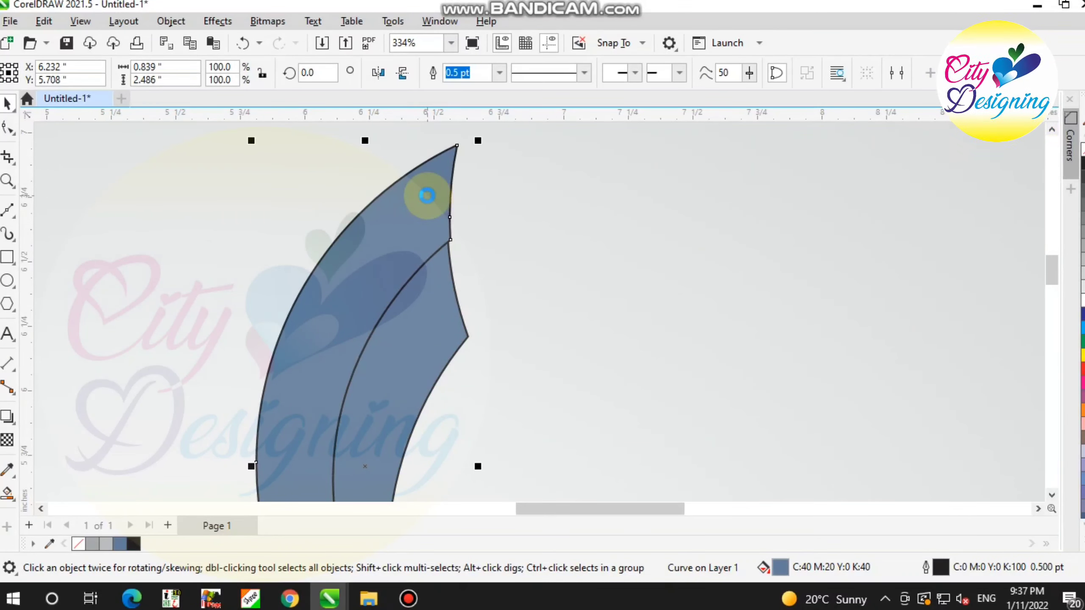
key("Left")
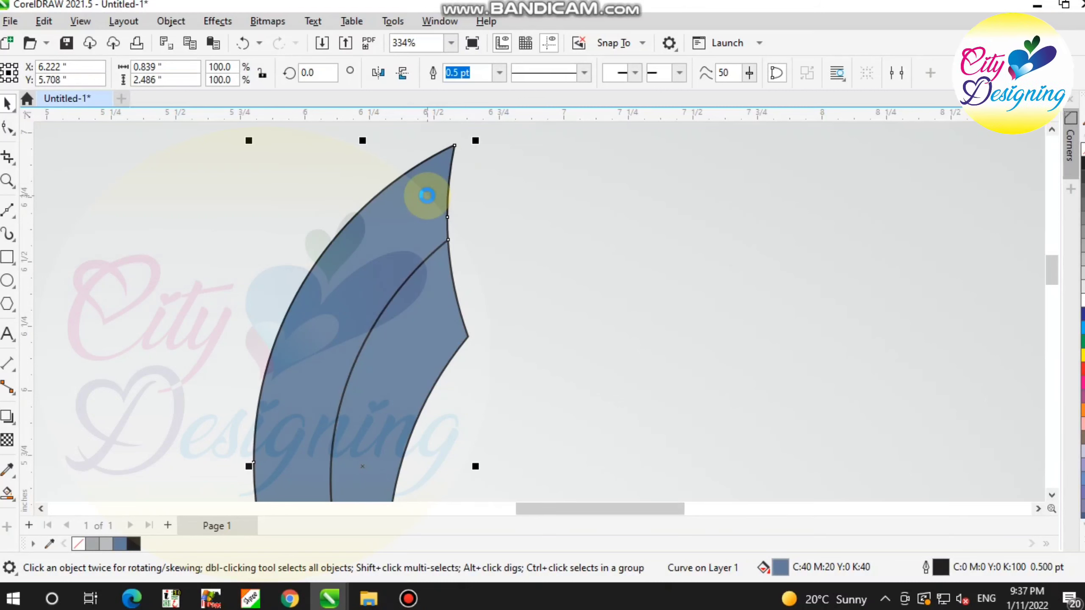
scroll(426, 195, "down", 2)
left_click(902, 225)
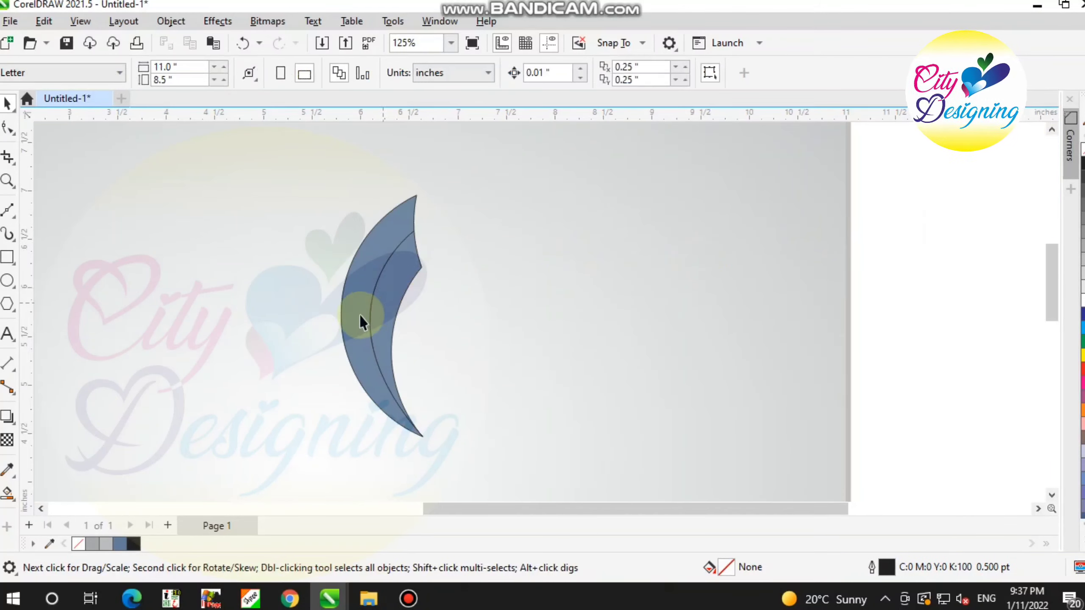
Apply a vertical linear fountain fill to the outer crescent section, running from near its lower tip to its upper end.
left_click(348, 323)
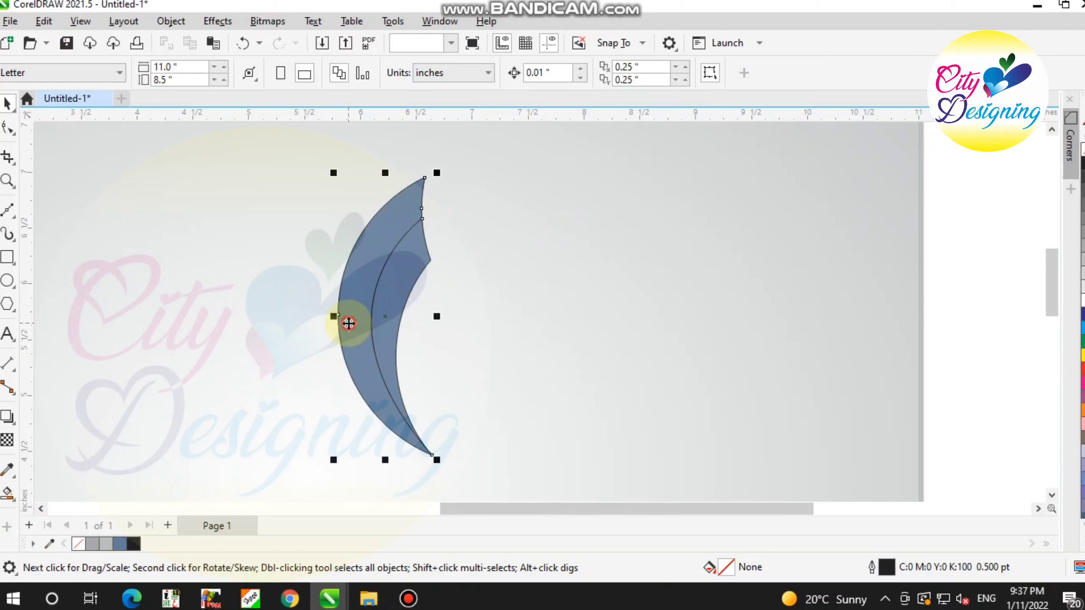
left_click(14, 501)
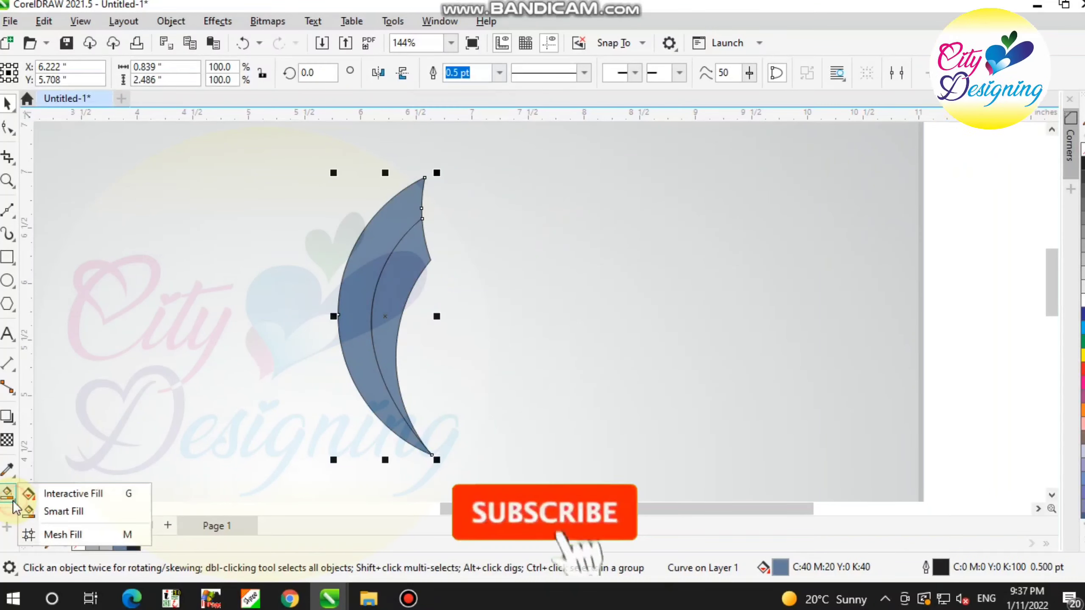
left_click(73, 494)
left_click_drag(400, 424, 399, 215)
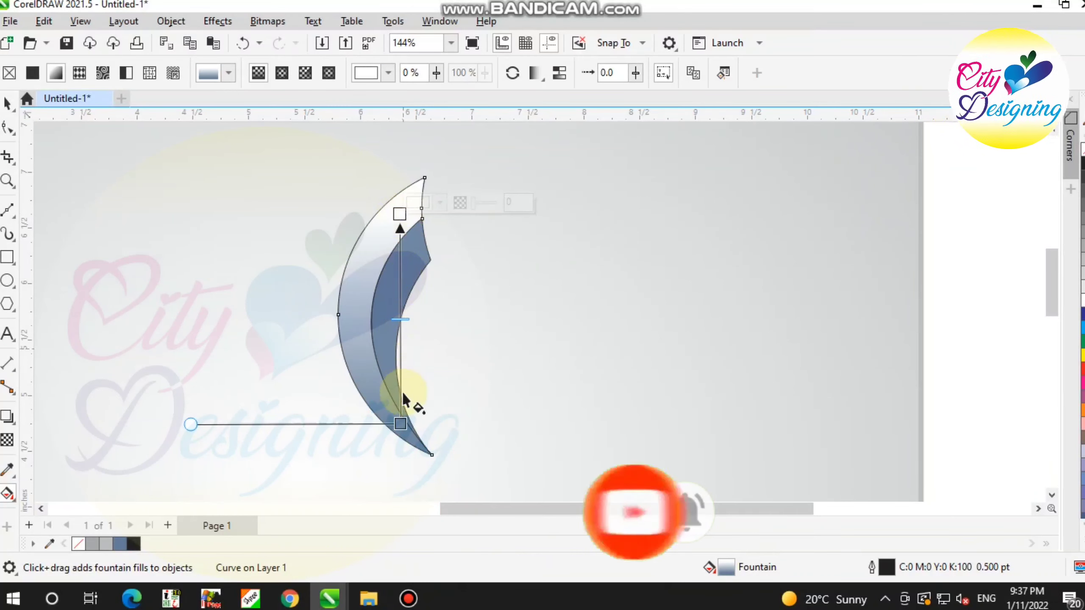
Color the fountain fill's lower node dark blue and its upper node cyan.
left_click(400, 424)
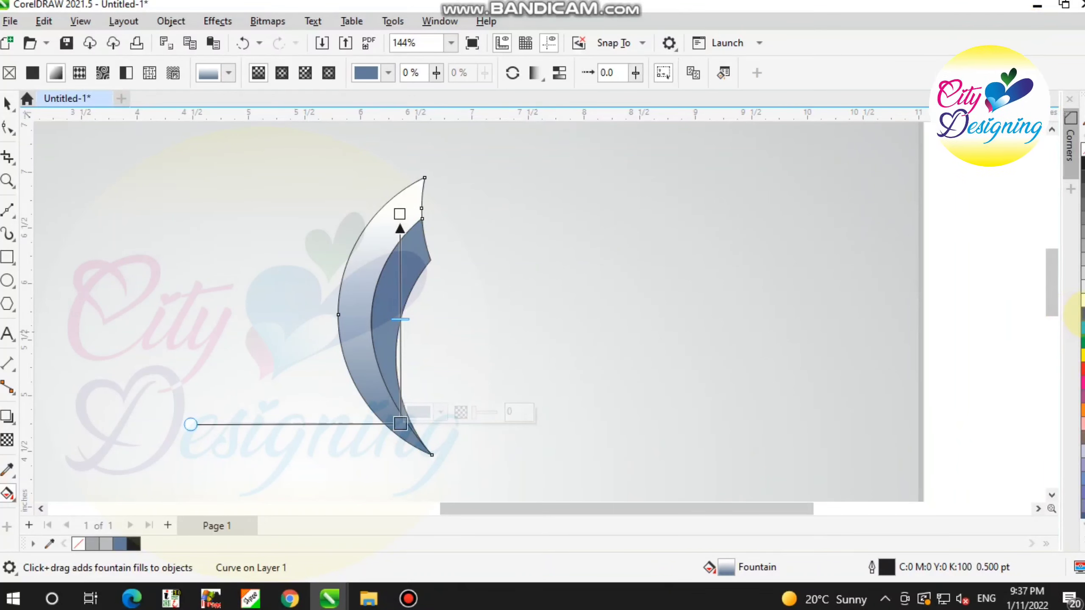
left_click(1082, 314)
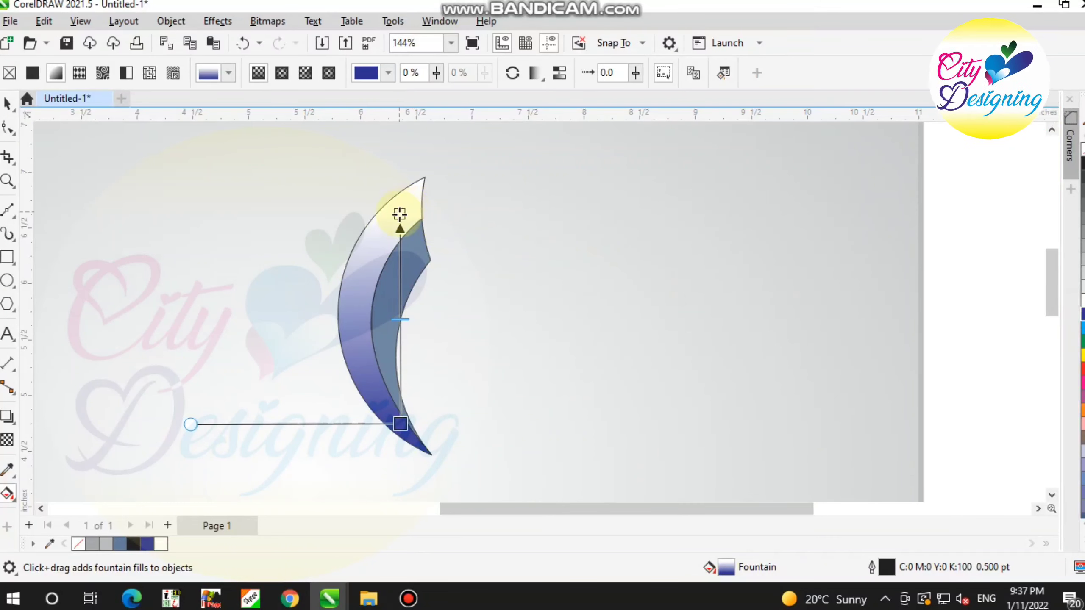
left_click(400, 214)
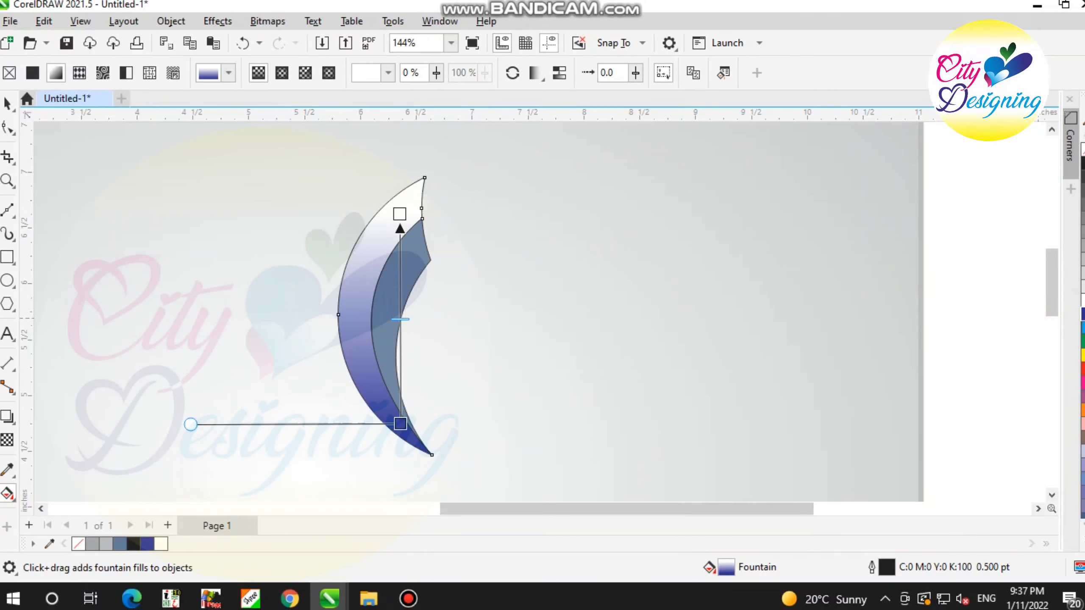
left_click(1081, 327)
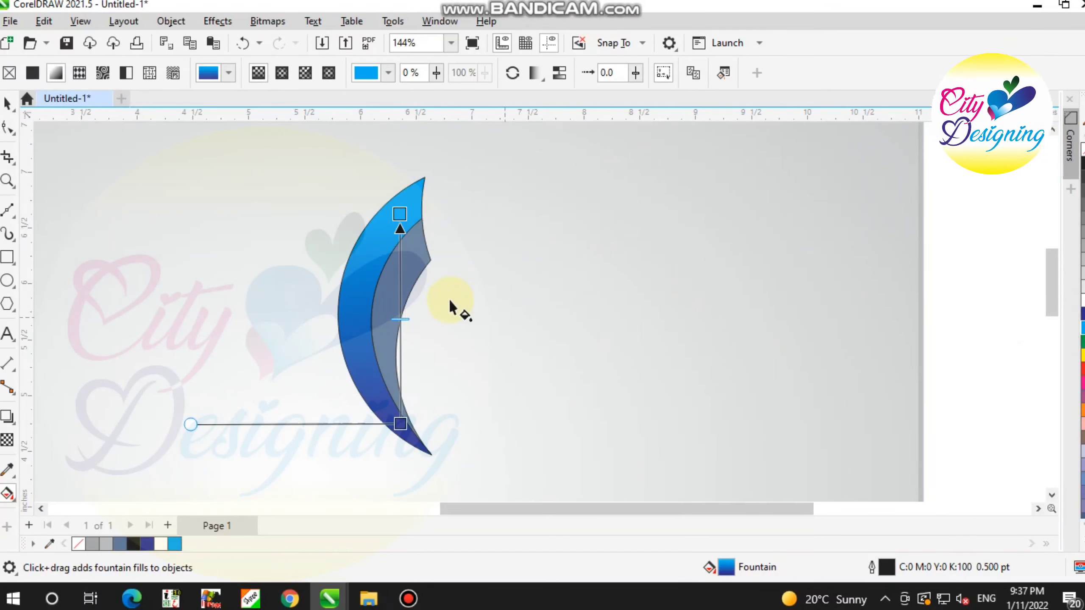
Add an intermediate color node near the middle of the fountain fill and recolor the upper node dark blue.
double_click(399, 304)
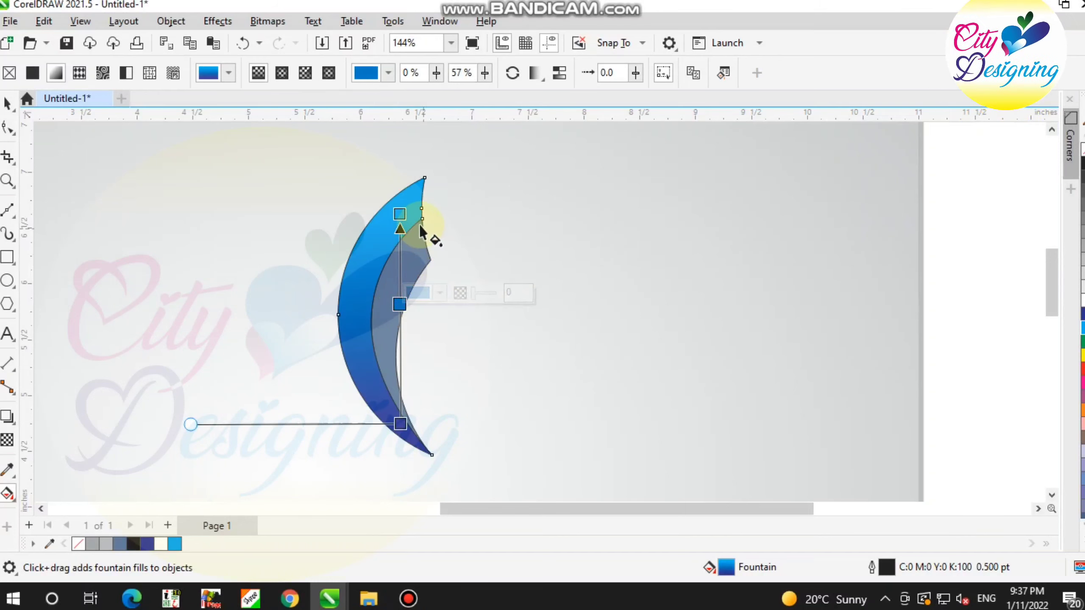
left_click(400, 214)
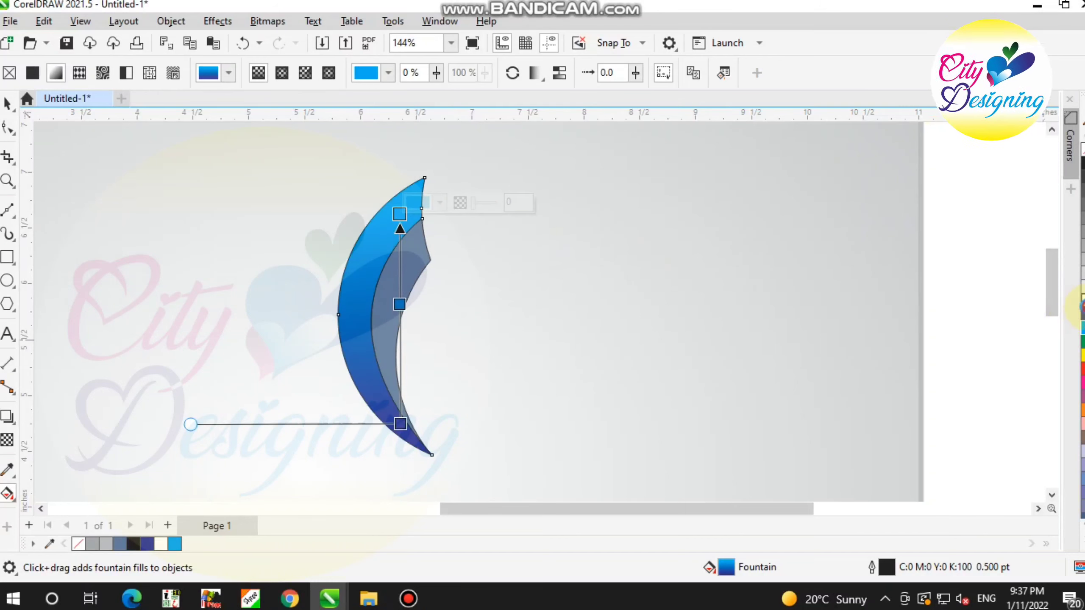
left_click(1082, 308)
left_click(1083, 318)
Set the fountain fill's middle node to light blue C 54, M 6, Y 0, K 0, and finish editing the fill.
left_click(400, 304)
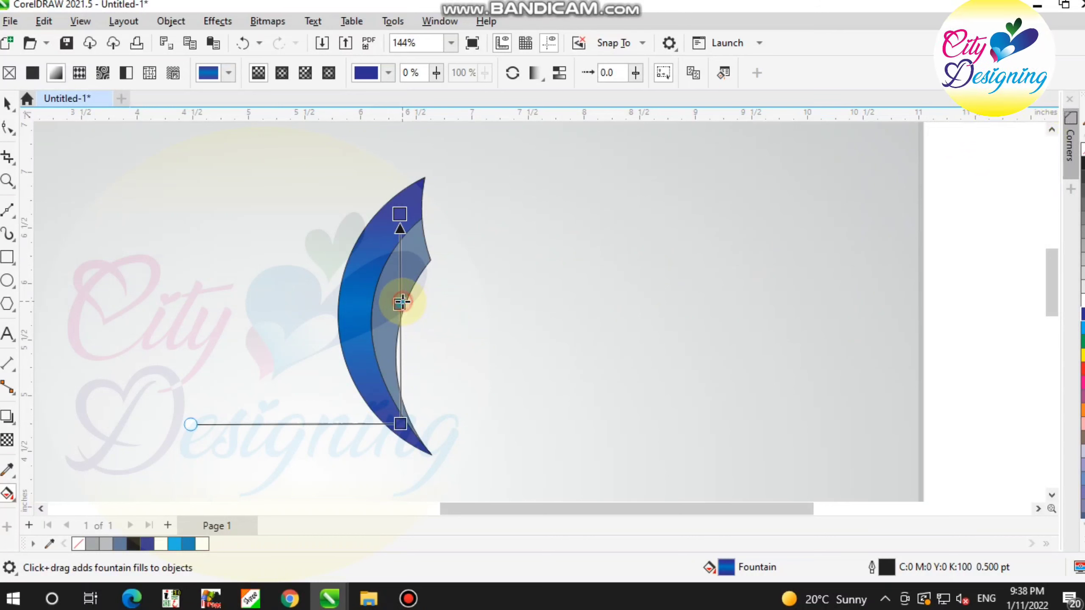
left_click(443, 295)
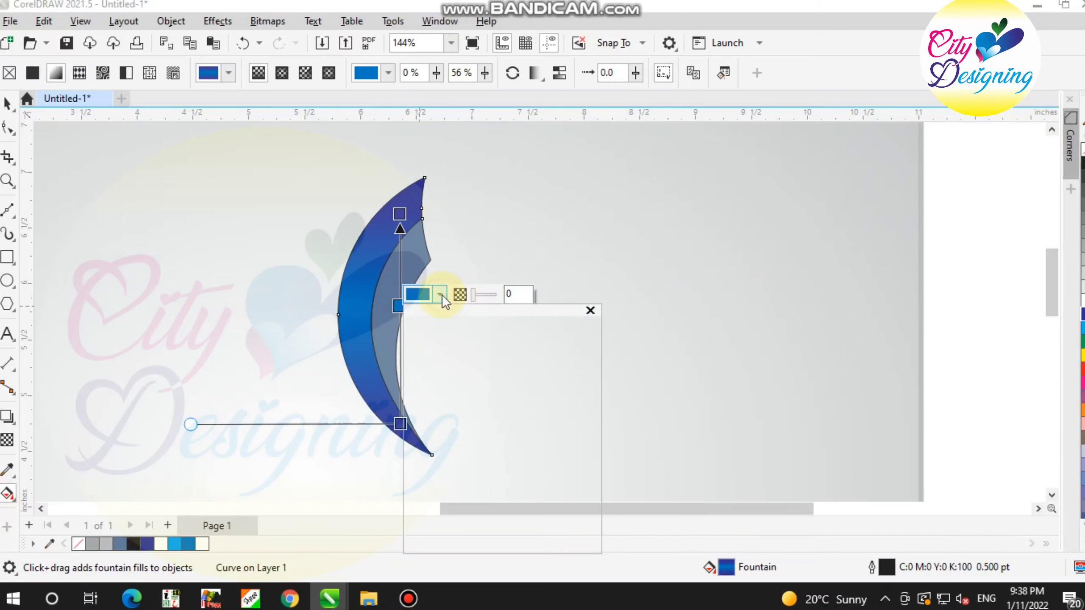
left_click_drag(517, 385, 485, 364)
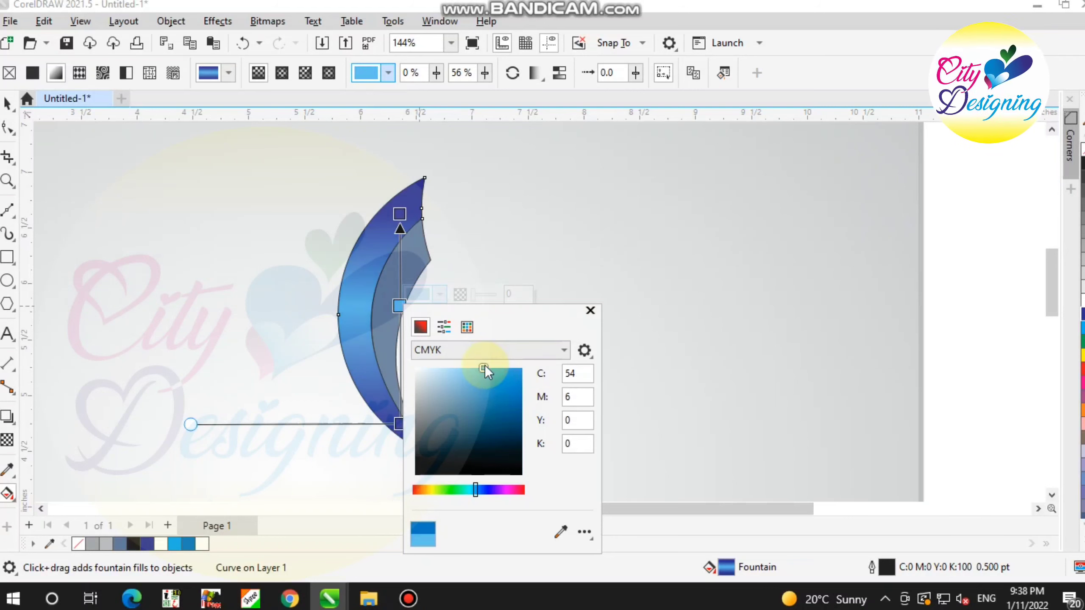
left_click(590, 309)
left_click(7, 106)
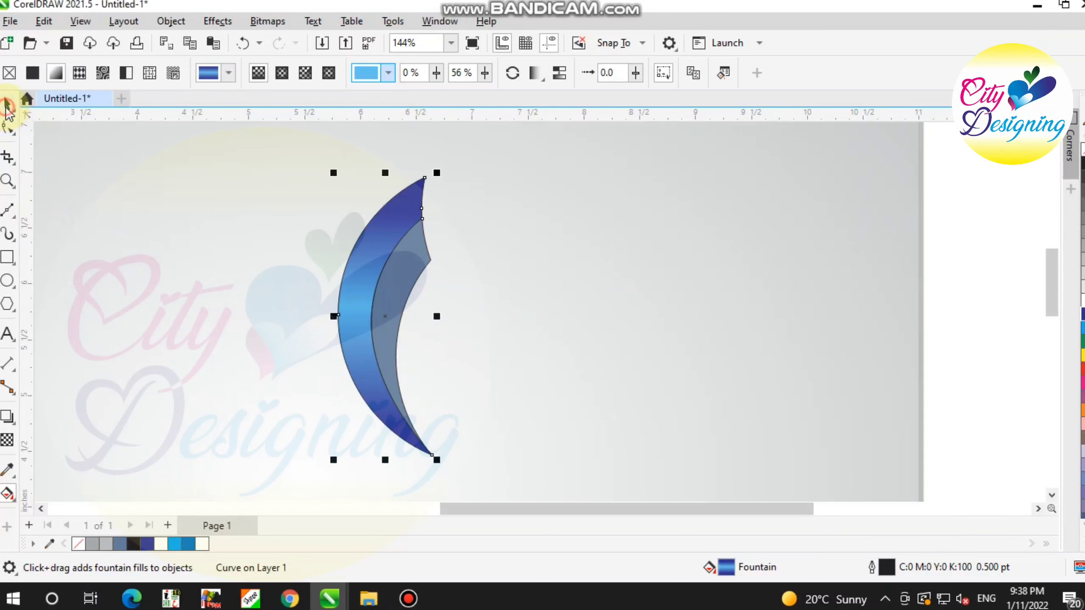
Copy the outer section's blue fountain fill onto the inner crescent section.
scroll(363, 261, "up", 1)
scroll(435, 291, "up", 1)
left_click(435, 291)
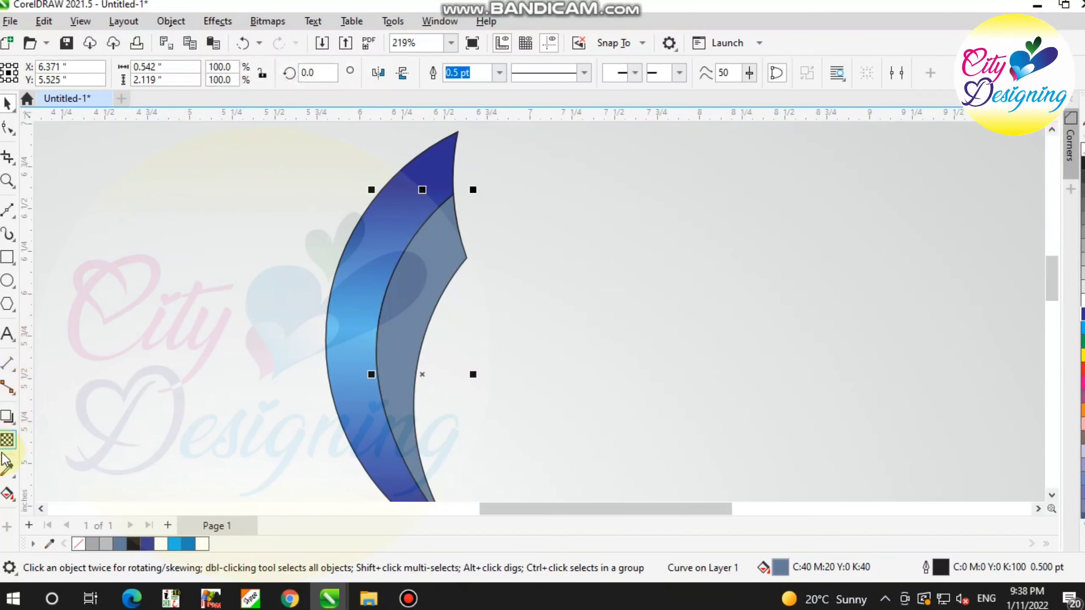
left_click(8, 495)
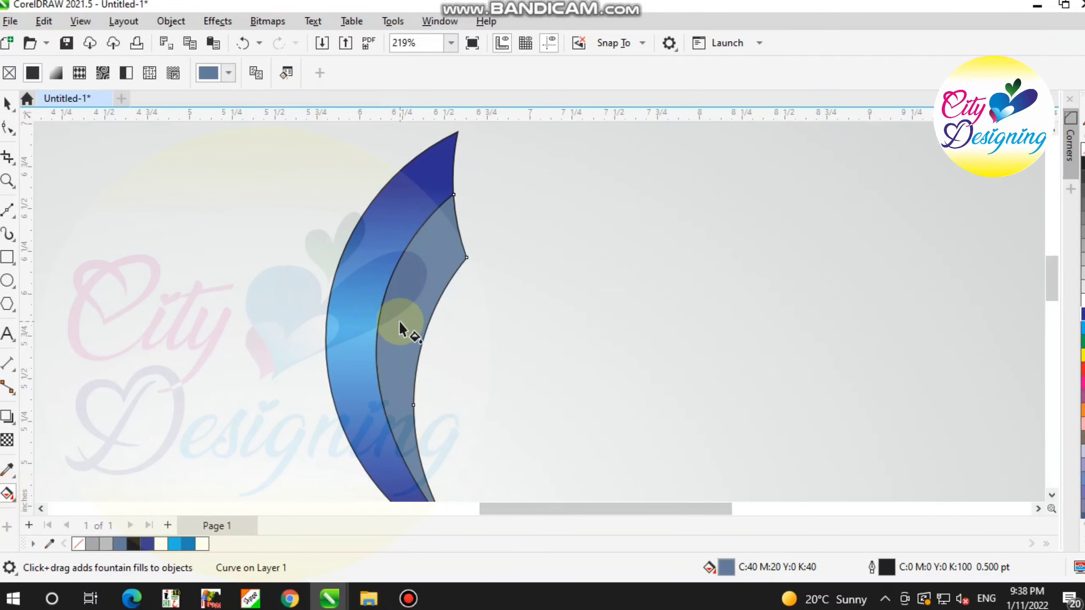
left_click(256, 74)
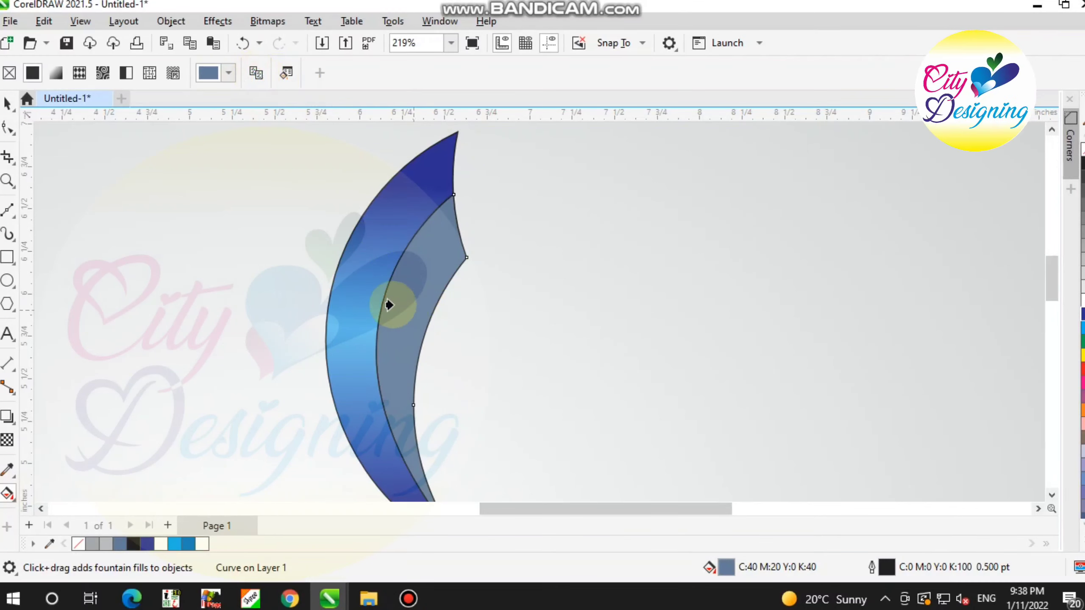
left_click(351, 294)
Shorten the inner section's fountain fill by moving both end nodes closer to its light blue middle node.
scroll(397, 233, "down", 2)
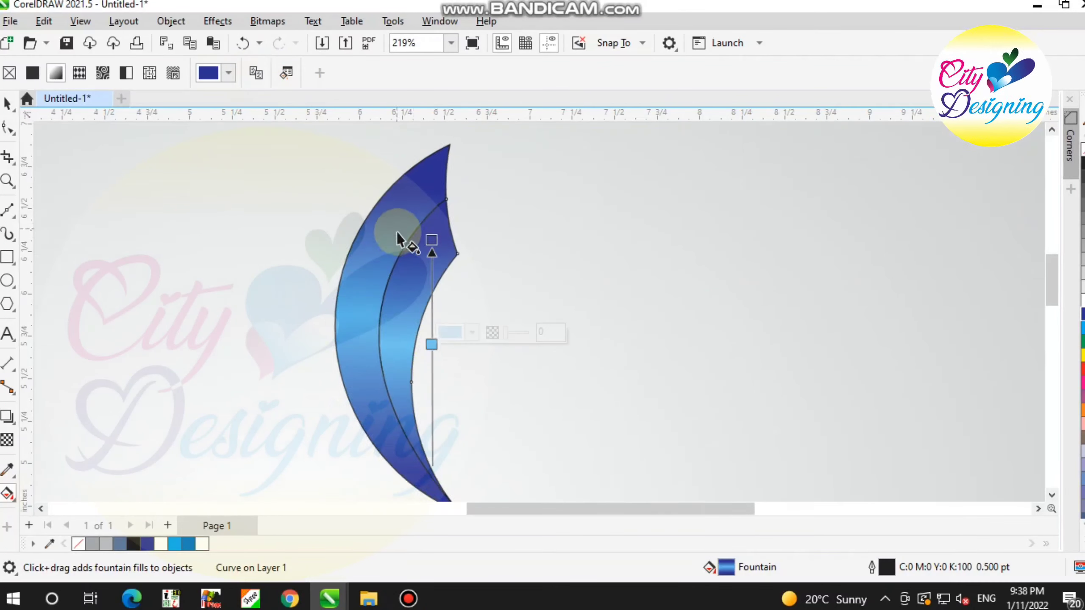
scroll(404, 314, "up", 1)
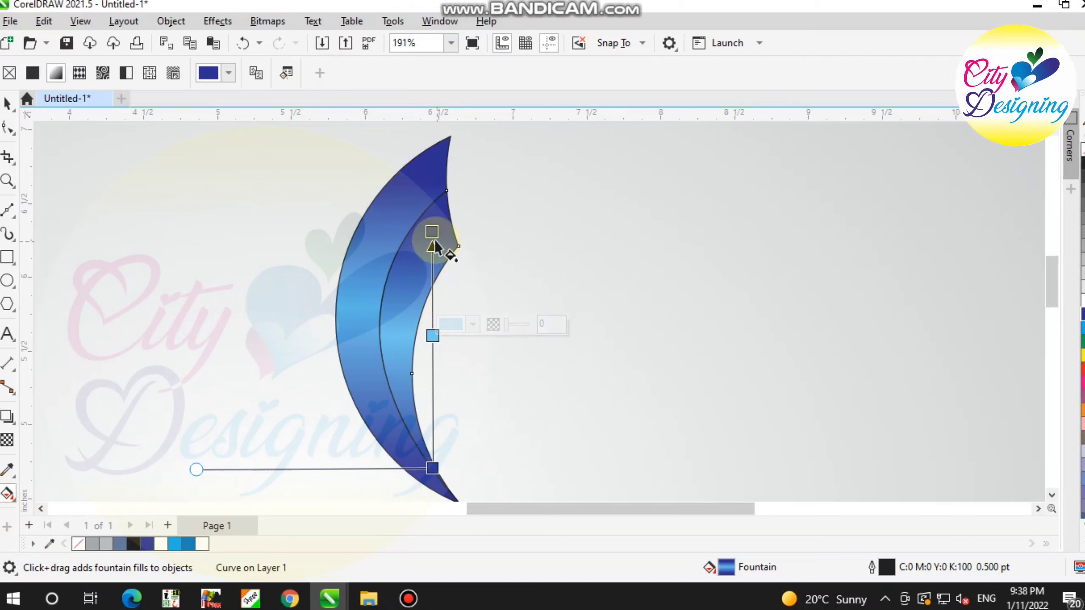
left_click_drag(432, 233, 426, 300)
left_click_drag(432, 468, 426, 401)
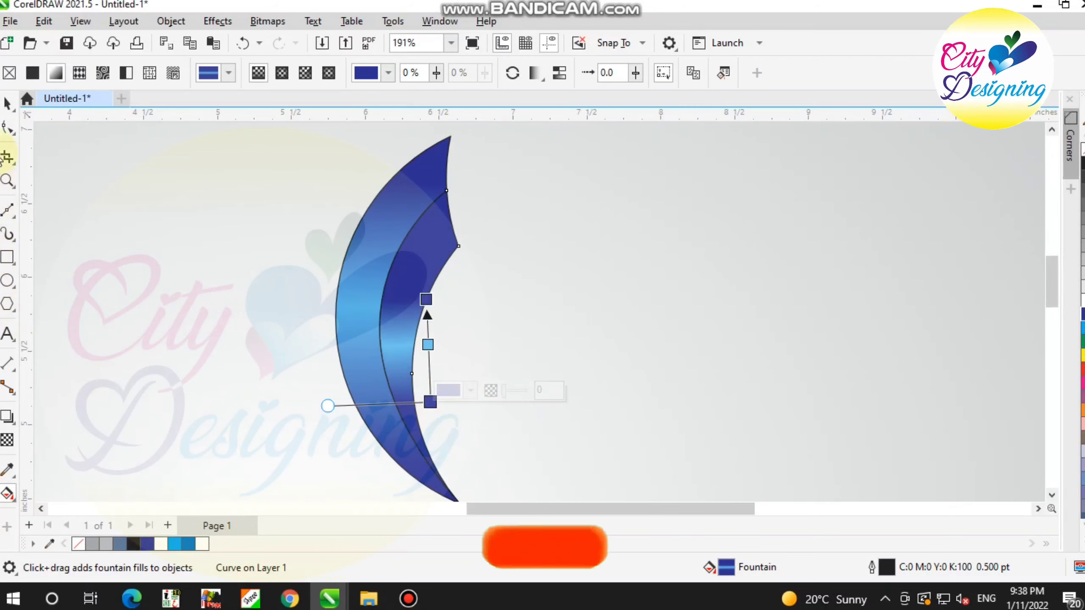
left_click(7, 103)
Select all the crescent pieces, remove their outlines and group them.
key("F3")
left_click_drag(511, 165, 296, 396)
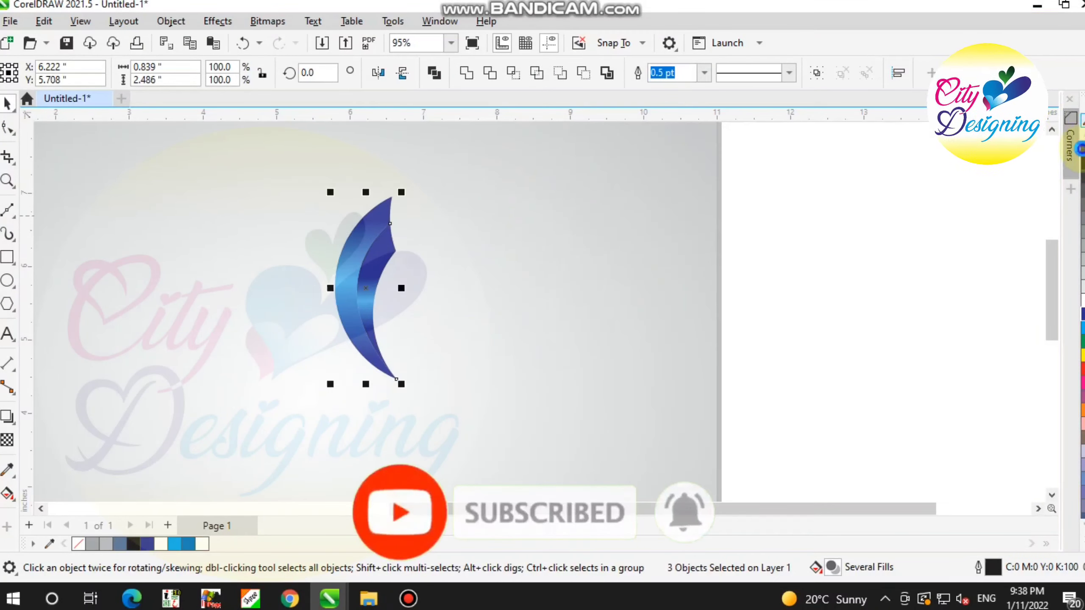
right_click(1082, 148)
scroll(356, 302, "up", 1)
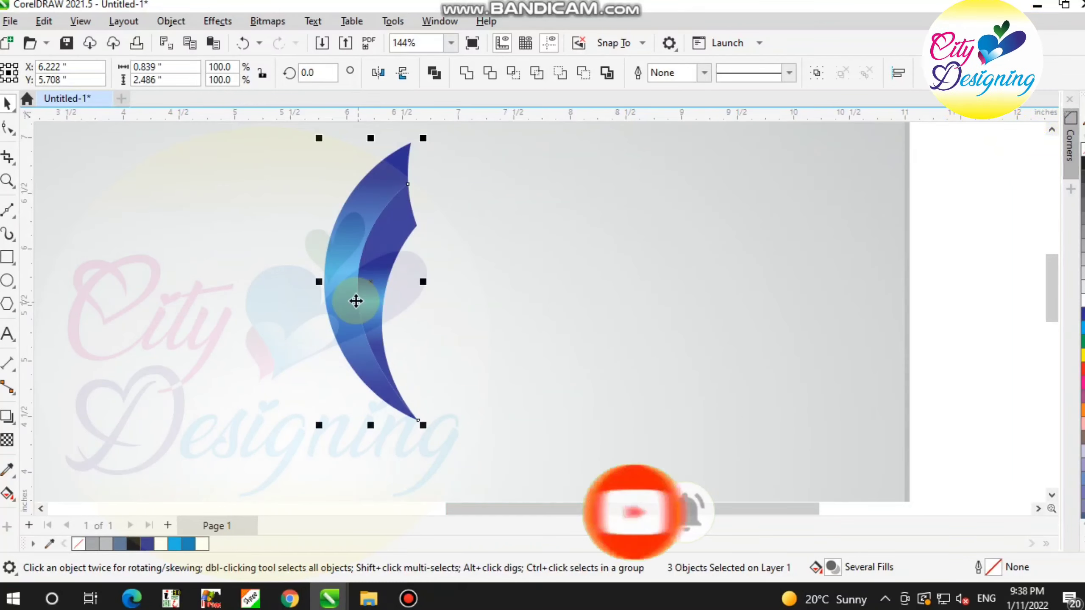
scroll(357, 301, "up", 3)
scroll(375, 327, "down", 4)
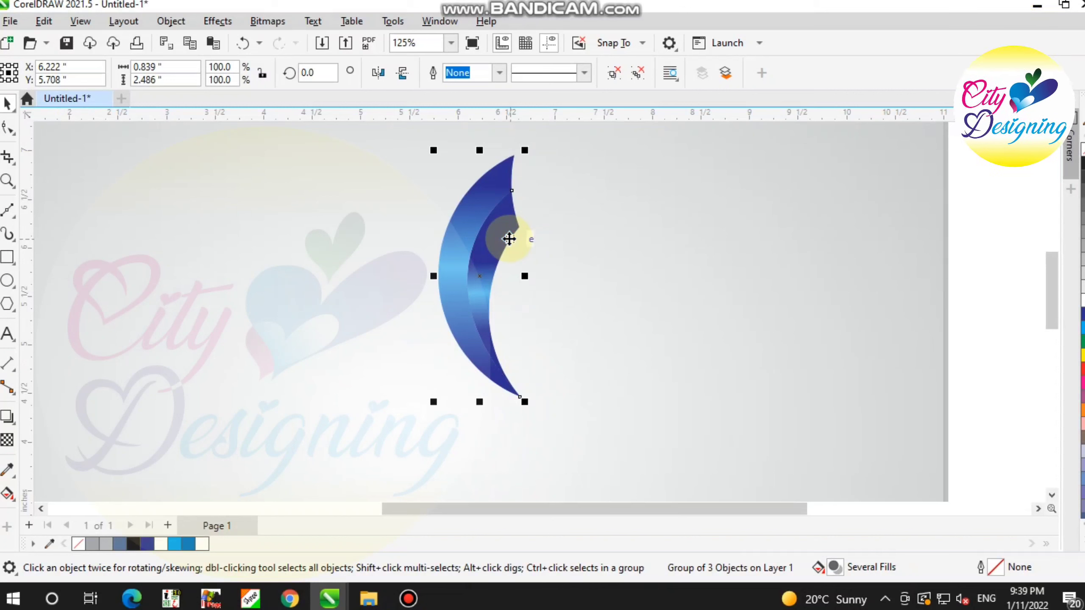
Make a copy of the crescent group rotated 30 degrees counterclockwise around its lower tip.
left_click(509, 239)
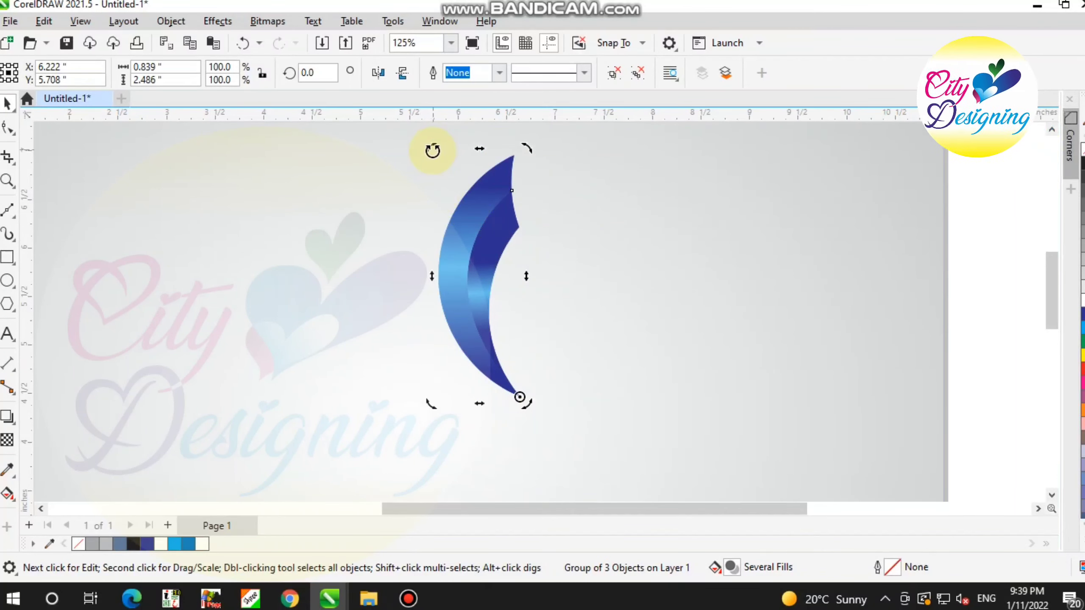
left_click_drag(433, 150, 352, 253)
right_click(352, 253)
Repeat the rotated copy around the shared tip until twelve crescents form a full pinwheel.
scroll(347, 323, "down", 2)
key("ctrl+r")
key("ctrl+r")
key("ctrl+r")
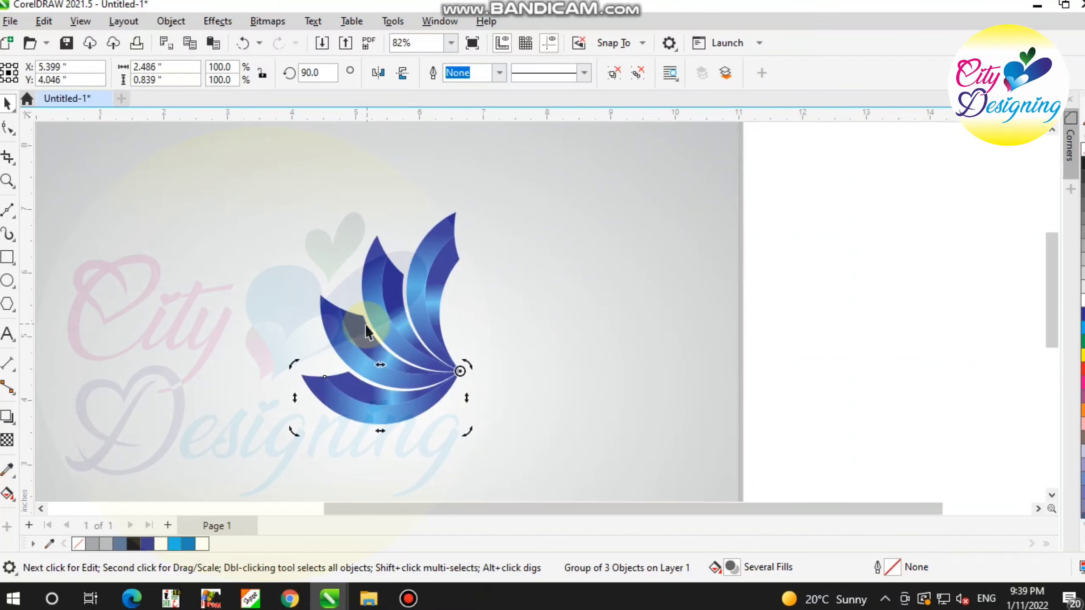
key("ctrl+r")
key("ctrl+r")
key("ctrl+r")
key("ctrl+r")
key("ctrl+r")
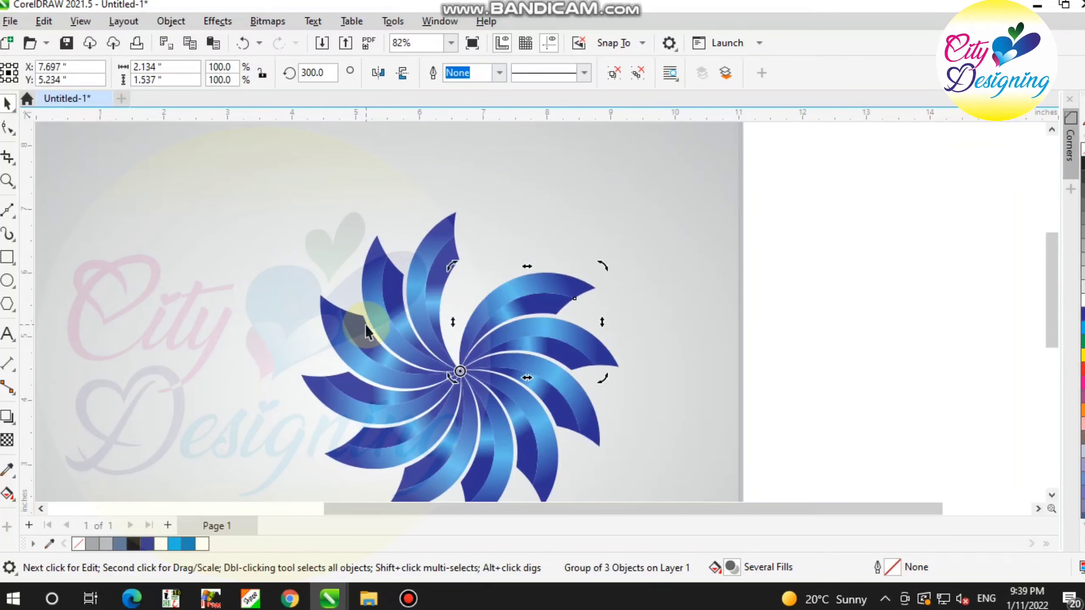
key("ctrl+r")
Select all twelve crescents, group them and center the pinwheel on the page at X 5.5, Y 4.25 inches.
scroll(395, 273, "down", 2)
left_click_drag(572, 209, 524, 293)
left_click_drag(459, 368, 269, 475)
mouse_move(320, 443)
left_mouse_down()
mouse_move(303, 460)
mouse_move(308, 450)
left_mouse_up()
key("ctrl+g")
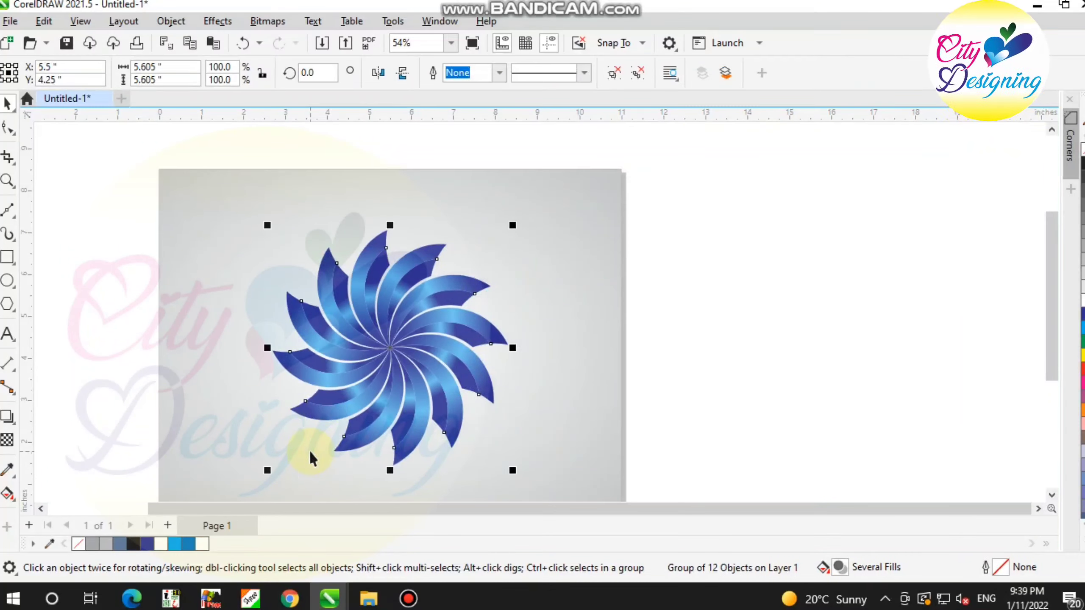
Move the pinwheel straight up to Y 5.127 inches and deselect it.
left_click_drag(416, 357, 386, 329)
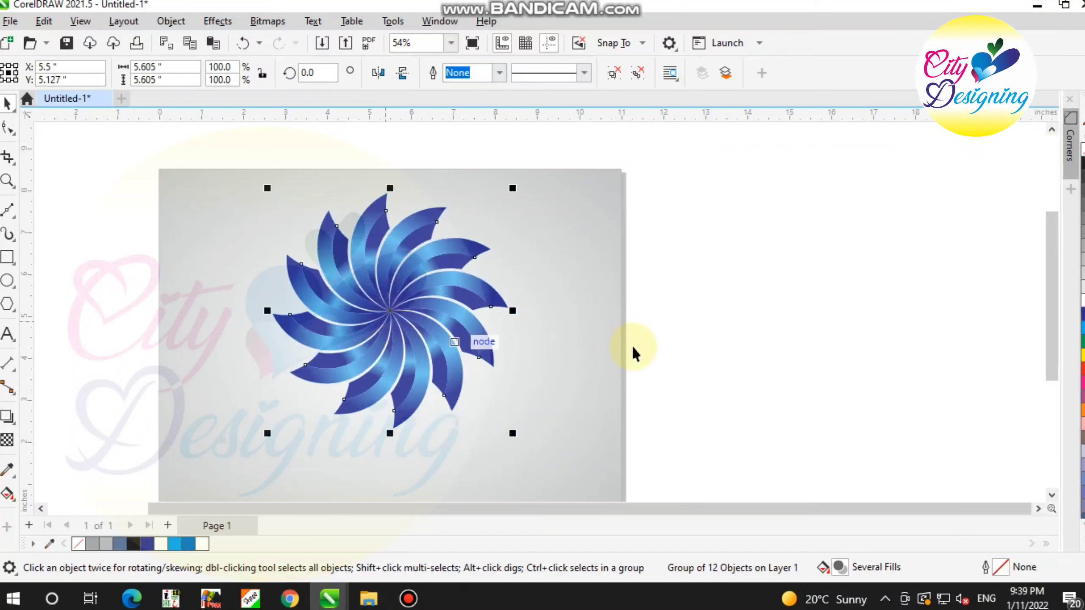
left_click(558, 350)
scroll(456, 235, "down", 1)
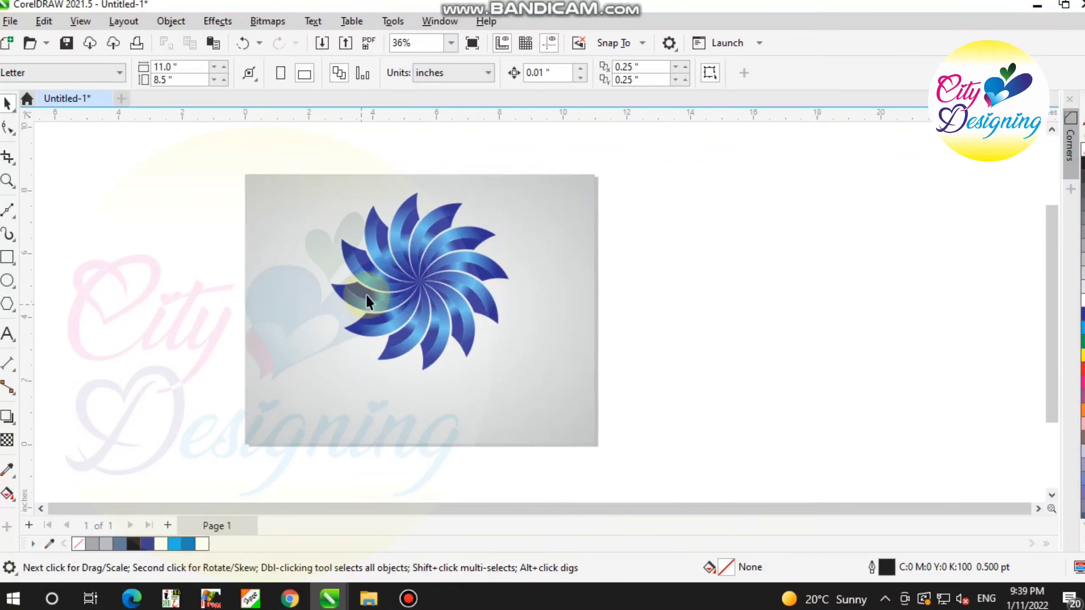
Add the artistic text "City Designing" below the pinwheel's lower-left blades.
scroll(366, 296, "up", 1)
scroll(451, 241, "up", 1)
left_click(7, 333)
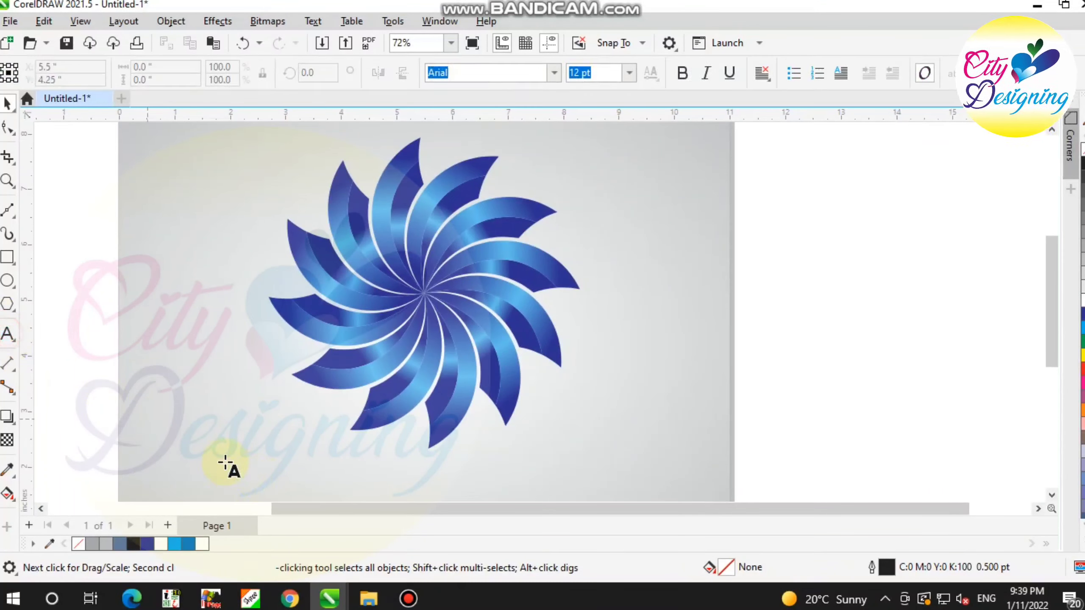
left_click(223, 455)
type("City")
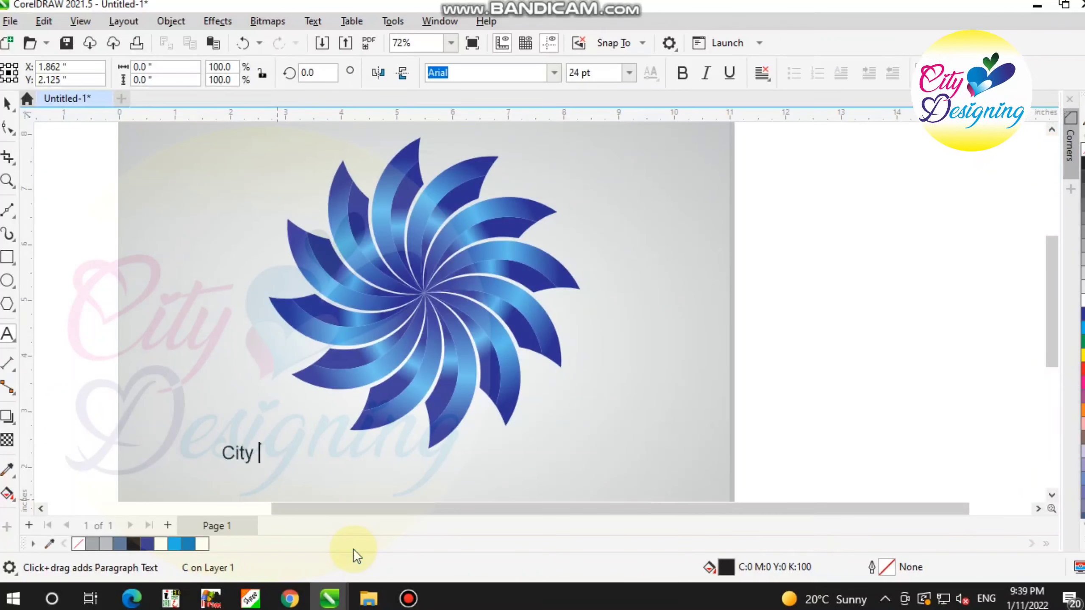
type("esigning")
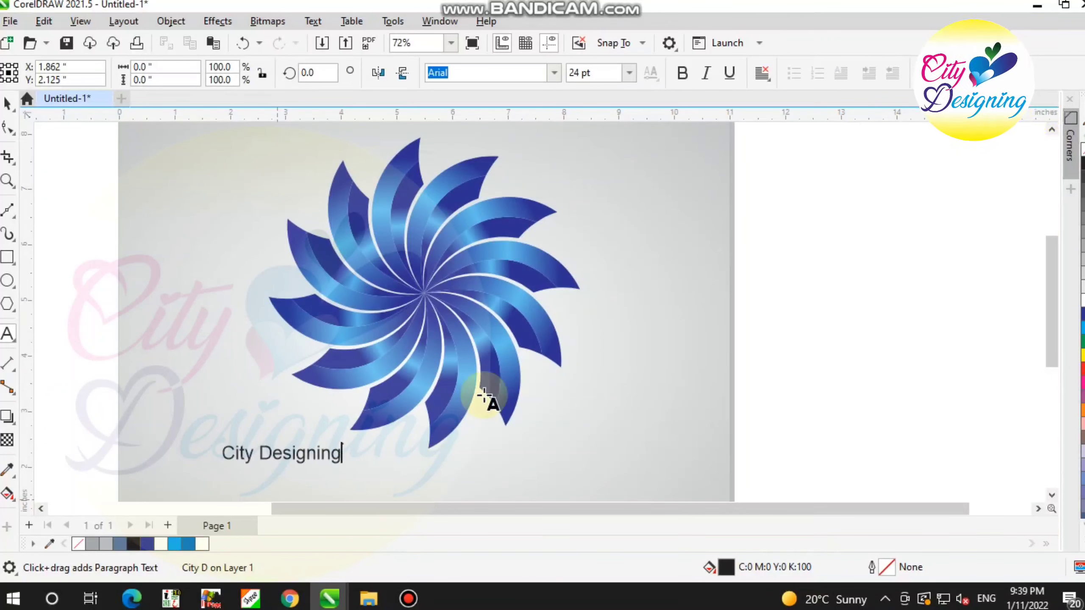
Set the font of the whole "City Designing" text to Antonellie Calligraphy Demo.
key("ctrl+a")
left_click(554, 72)
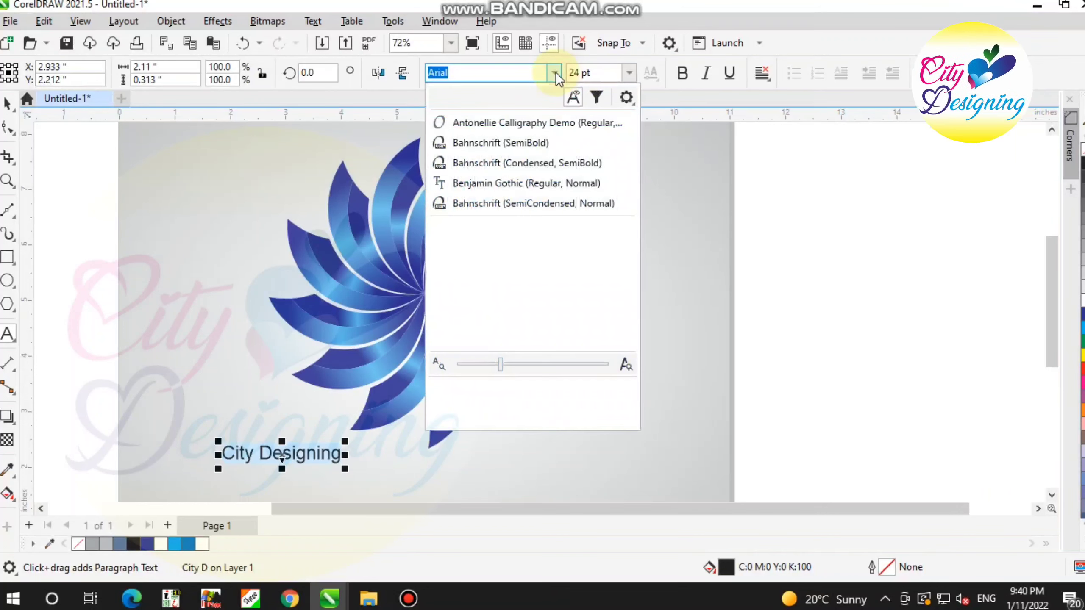
left_click(519, 121)
Enlarge the "City Designing" text to about 6.96 inches wide and center it horizontally under the pinwheel at X 5.5 inches.
left_click(8, 104)
scroll(387, 377, "down", 1)
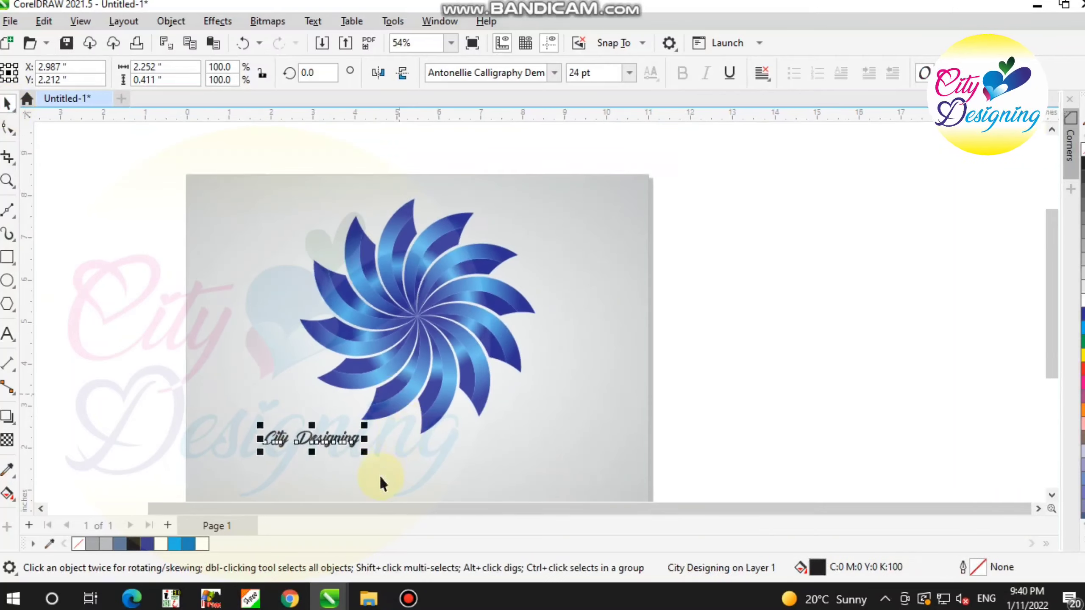
left_click_drag(364, 452, 560, 475)
left_click_drag(425, 373, 427, 384)
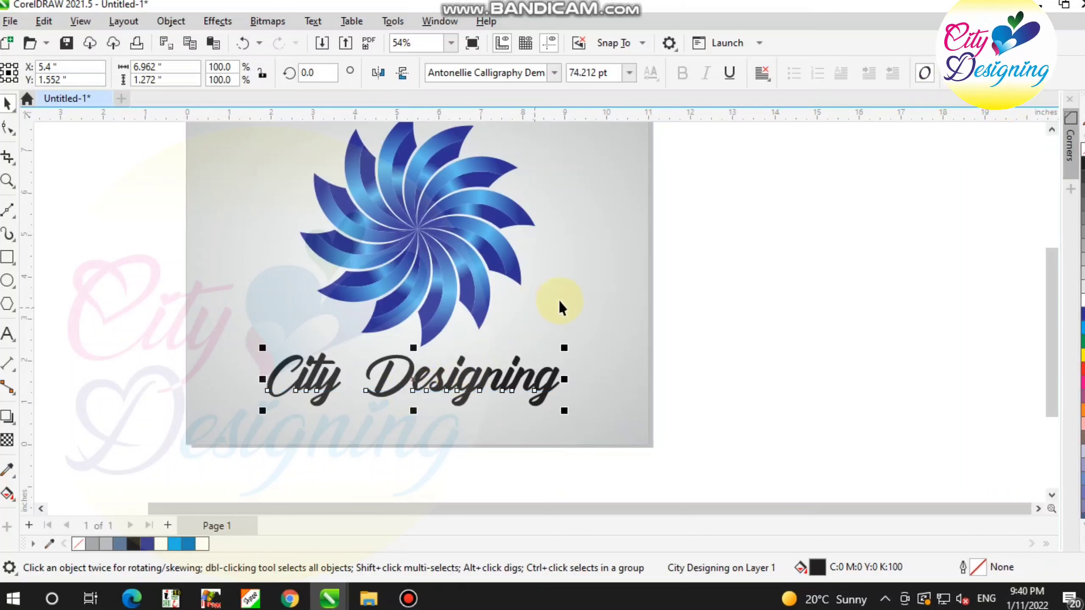
left_click(483, 292, "shift")
key("c")
left_click(483, 292, "shift")
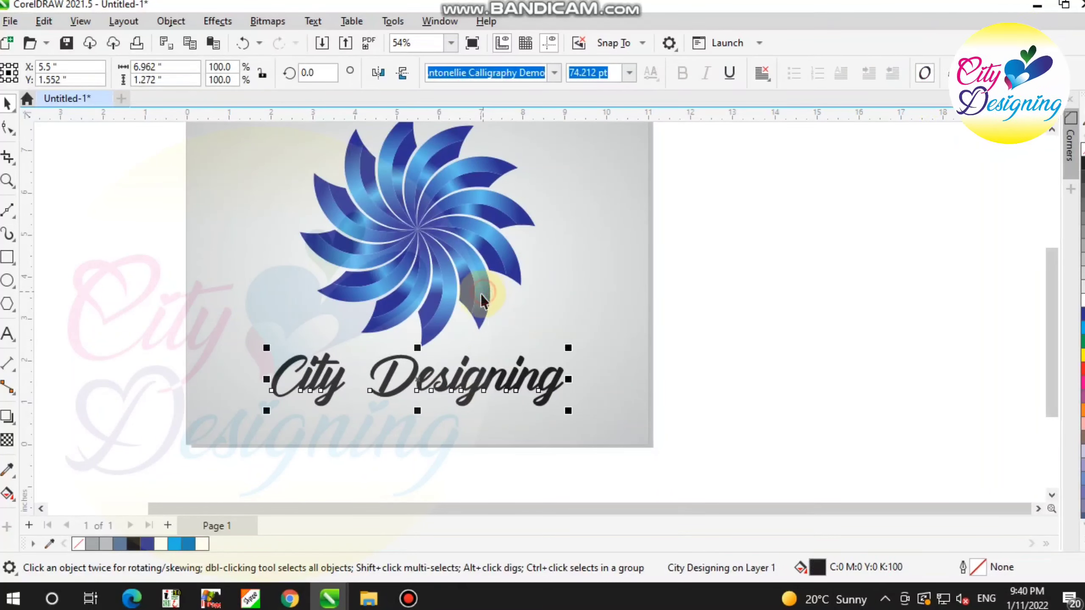
Recolor the word "City" magenta (M:100) and the word "Designing" blue (C:100 M:100).
left_click(8, 335)
scroll(244, 360, "up", 3)
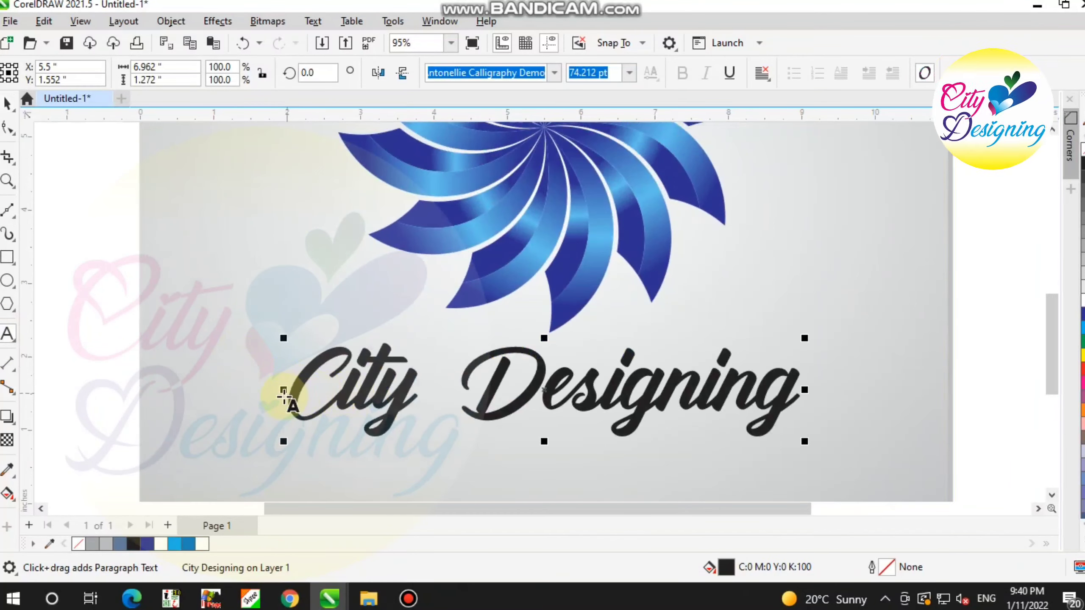
left_click_drag(291, 398, 414, 389)
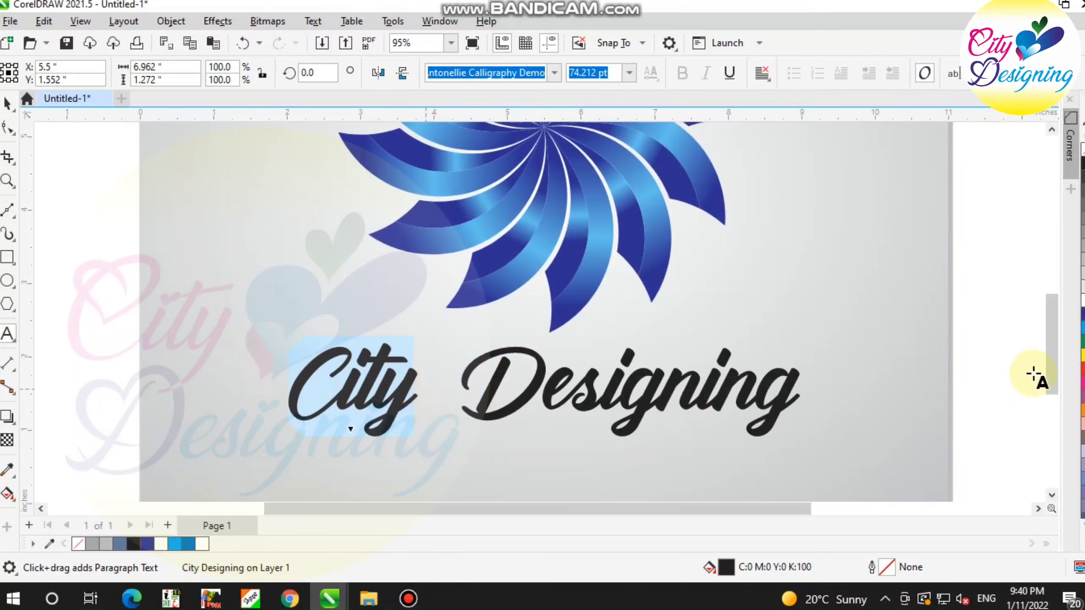
left_click(1082, 378)
left_click_drag(461, 389, 909, 395)
left_click(1082, 316)
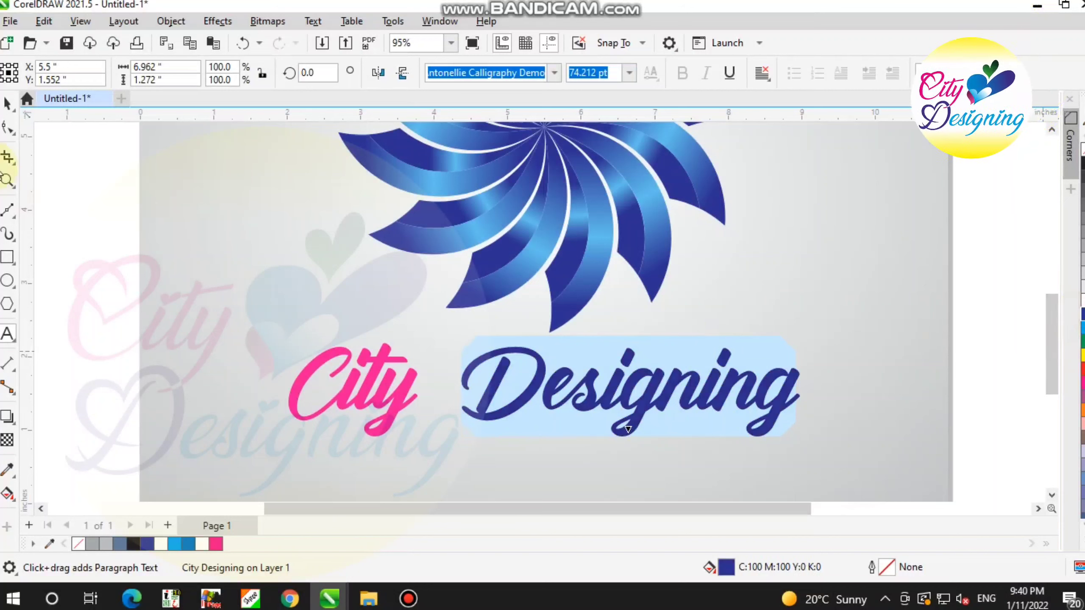
left_click(8, 105)
scroll(427, 371, "down", 4)
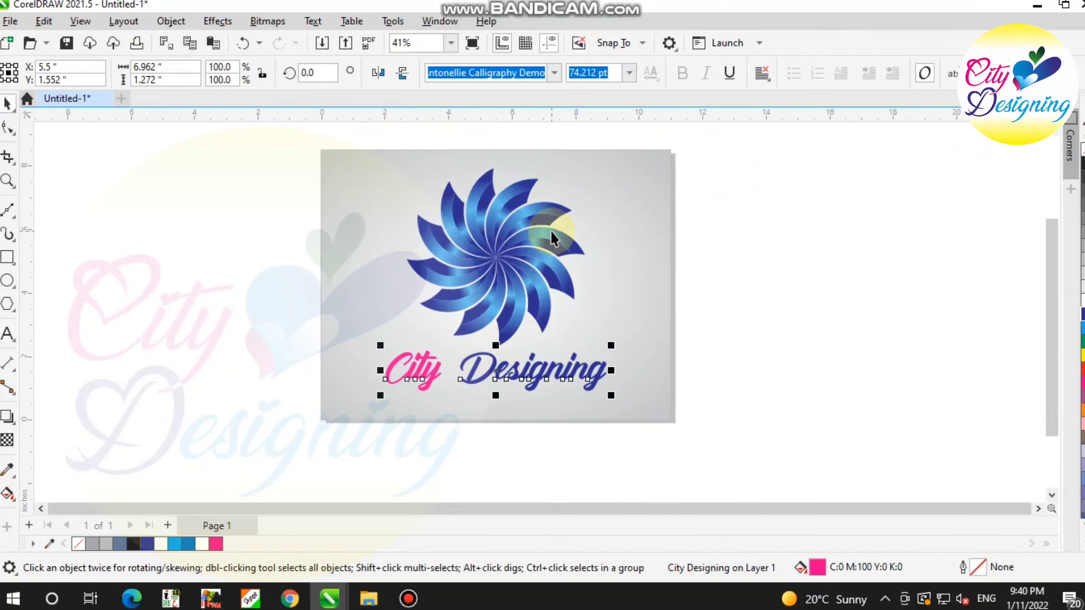
key("z")
left_click_drag(638, 155, 359, 407)
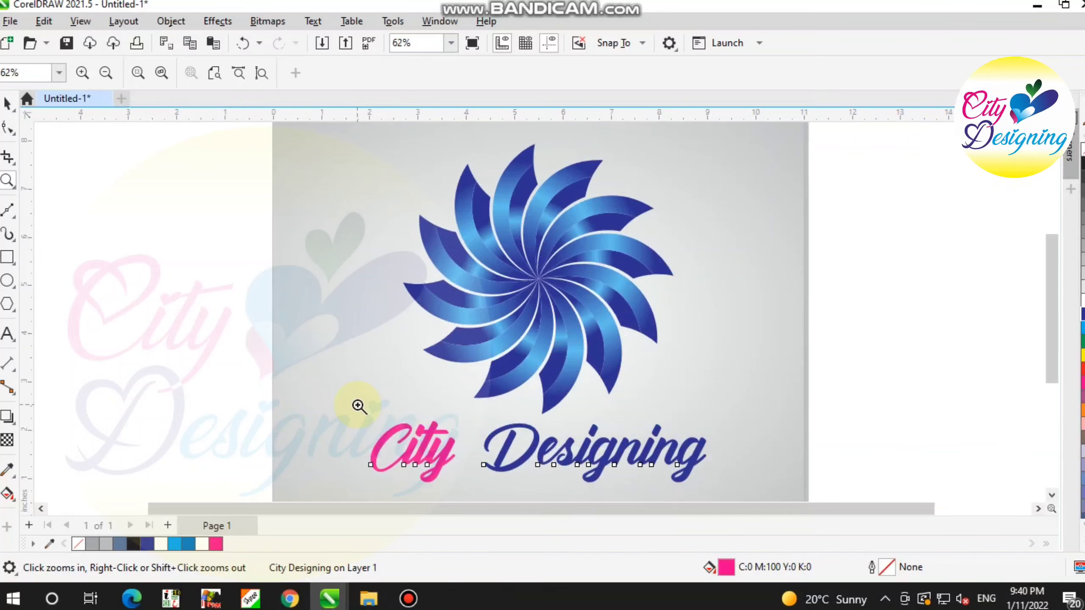